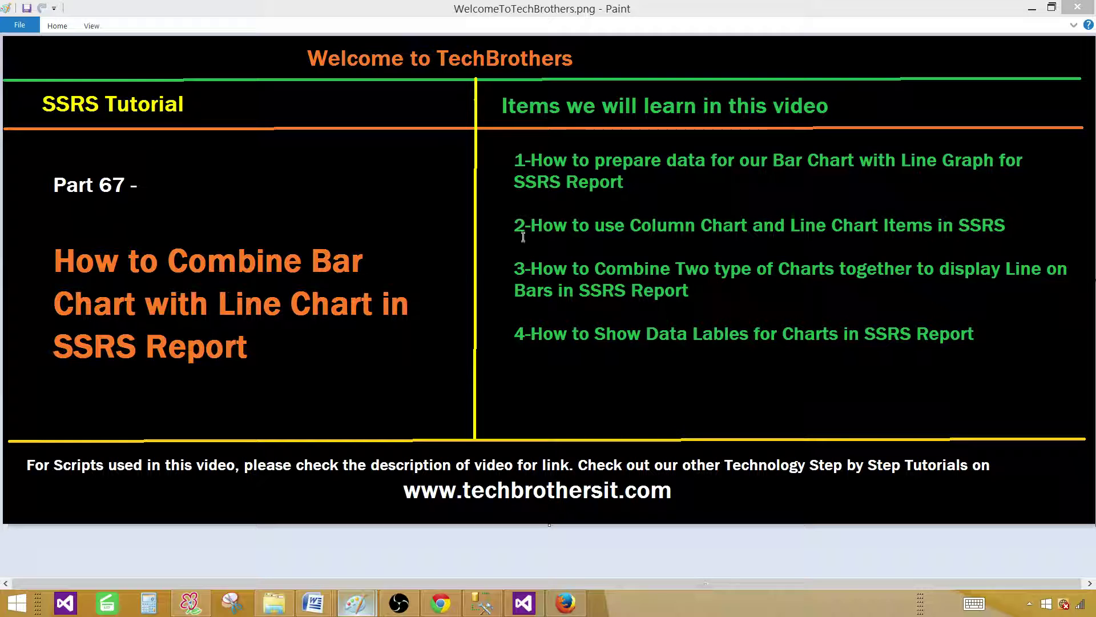
- Run the Region, ItemsSold select query on dbo.TotalSale in SSMS
{"action": "left_click", "coordinate": [482, 603]}
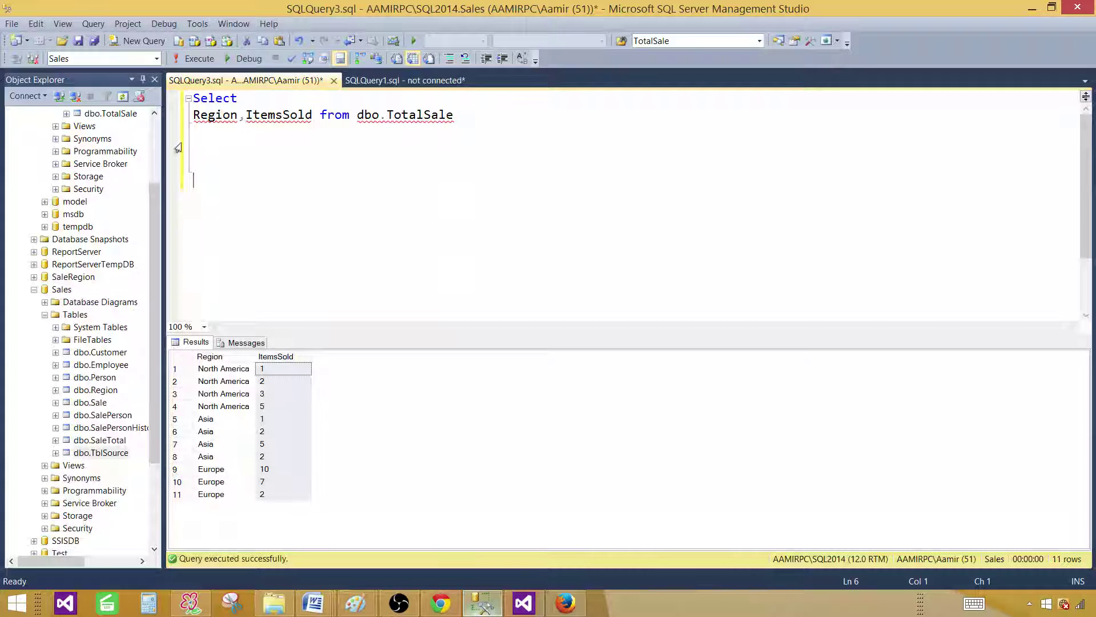
{"action": "double_click", "coordinate": [210, 117]}
{"action": "double_click", "coordinate": [278, 119]}
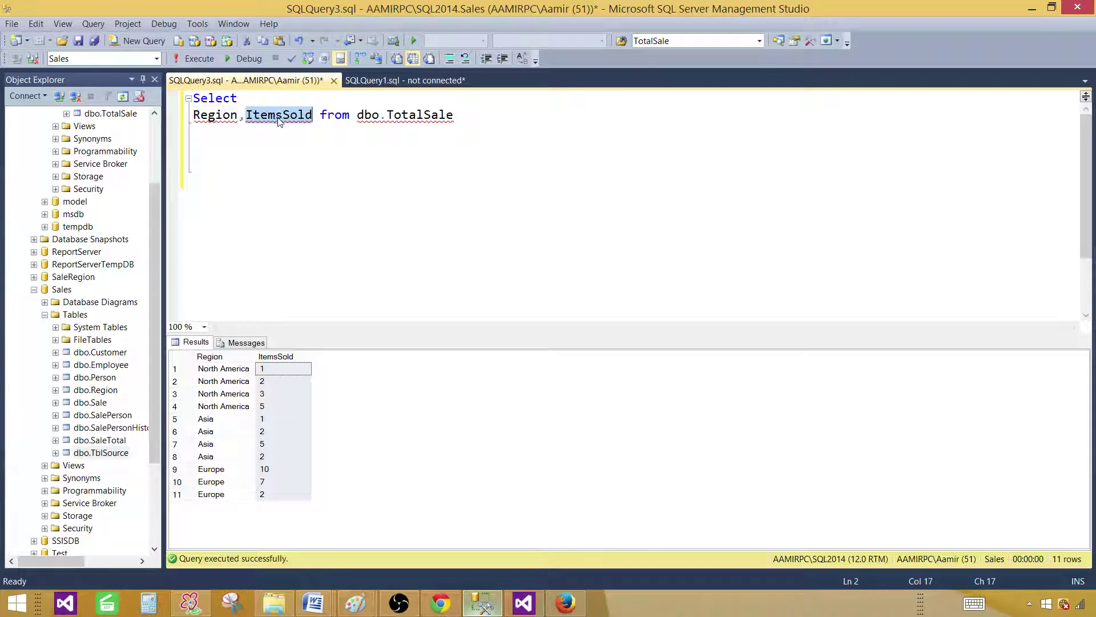
{"action": "left_click", "coordinate": [438, 120]}
{"action": "left_click_drag", "start_coordinate": [461, 120], "coordinate": [193, 98]}
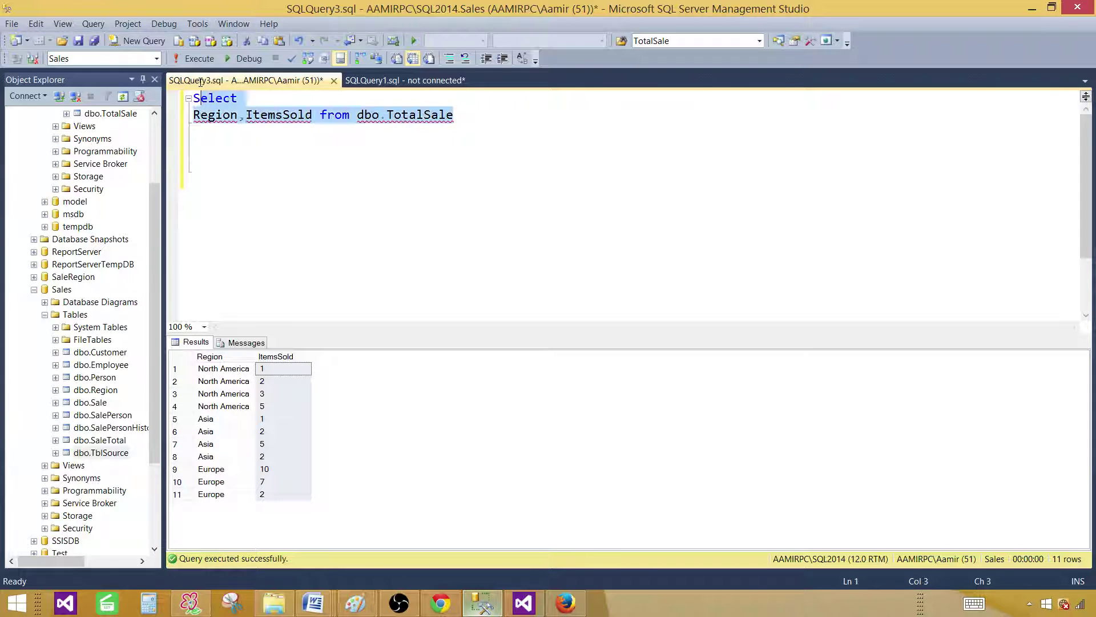
{"action": "key", "text": "F5"}
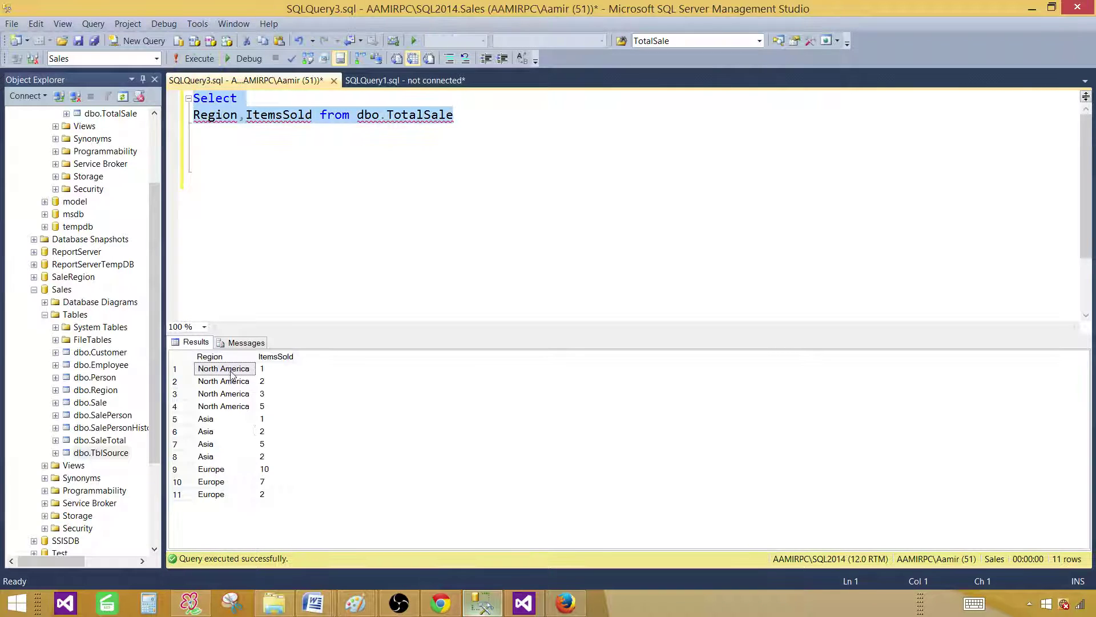
- Copy the query text to the clipboard
{"action": "left_click_drag", "start_coordinate": [277, 369], "coordinate": [284, 496]}
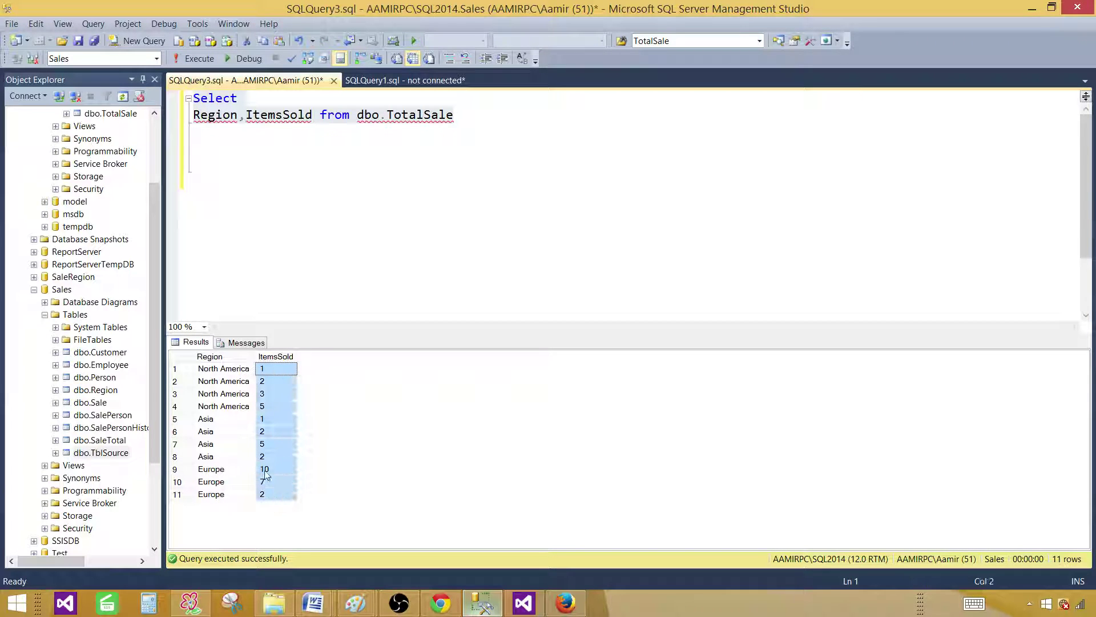
{"action": "right_click", "coordinate": [279, 112]}
{"action": "left_click", "coordinate": [302, 140]}
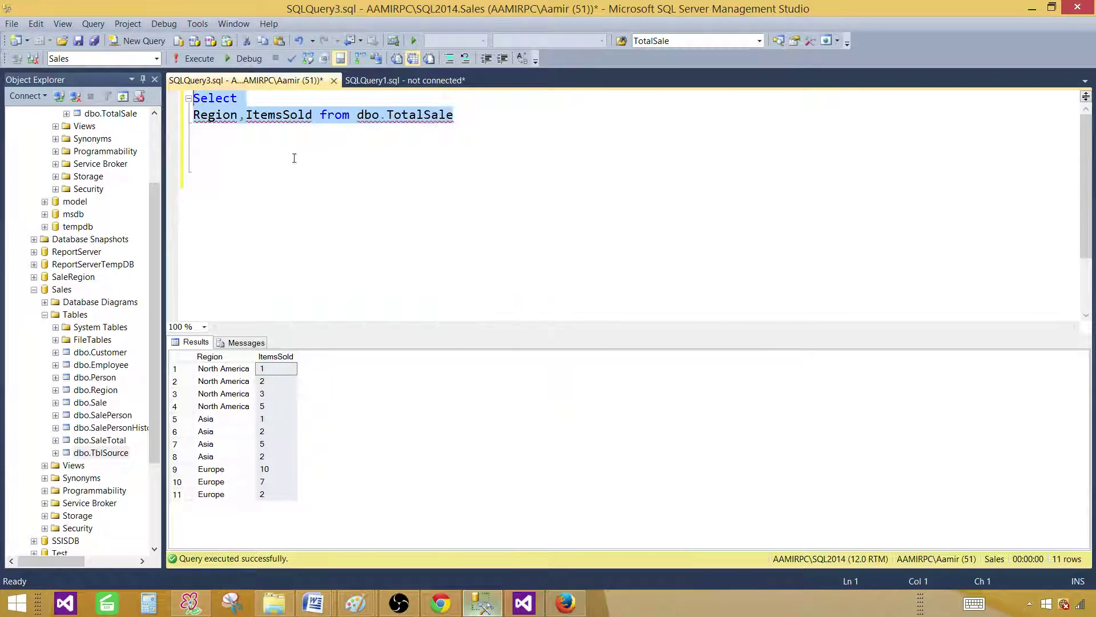
- Add a new Report item named CombineTwoCharts.rdl under the project's Reports folder
{"action": "left_click", "coordinate": [523, 603]}
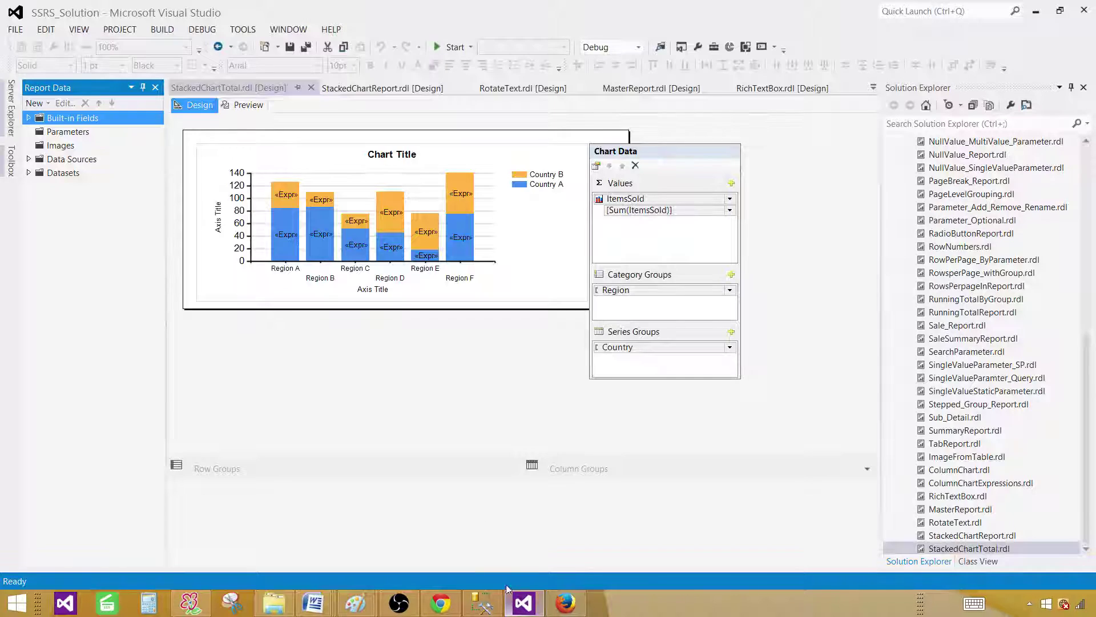
{"action": "left_click", "coordinate": [1087, 156]}
{"action": "left_click", "coordinate": [931, 194]}
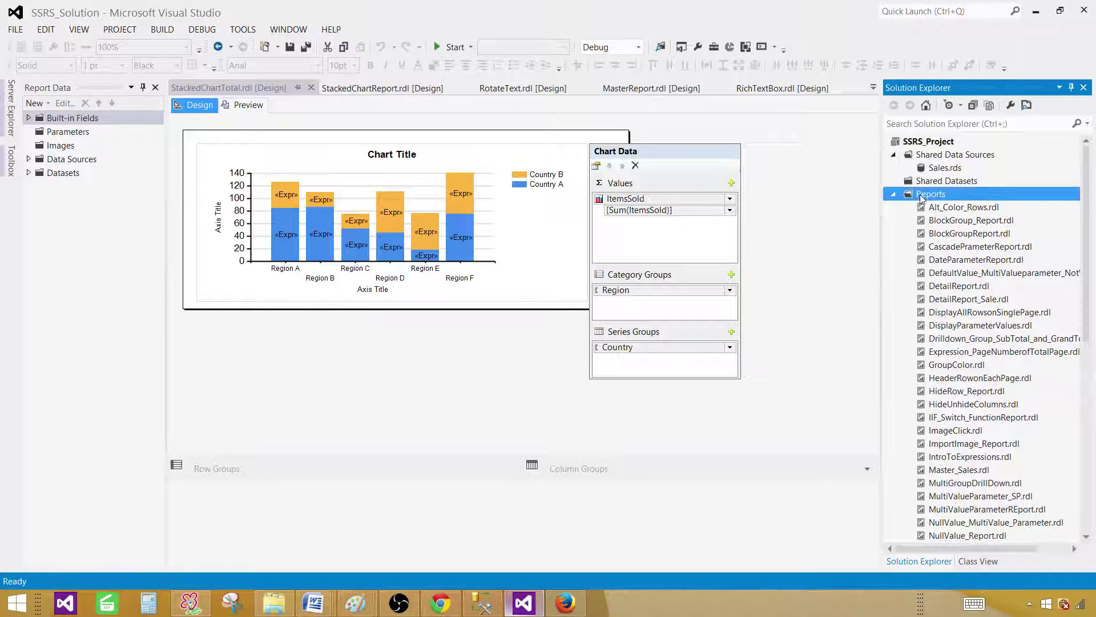
{"action": "right_click", "coordinate": [934, 197]}
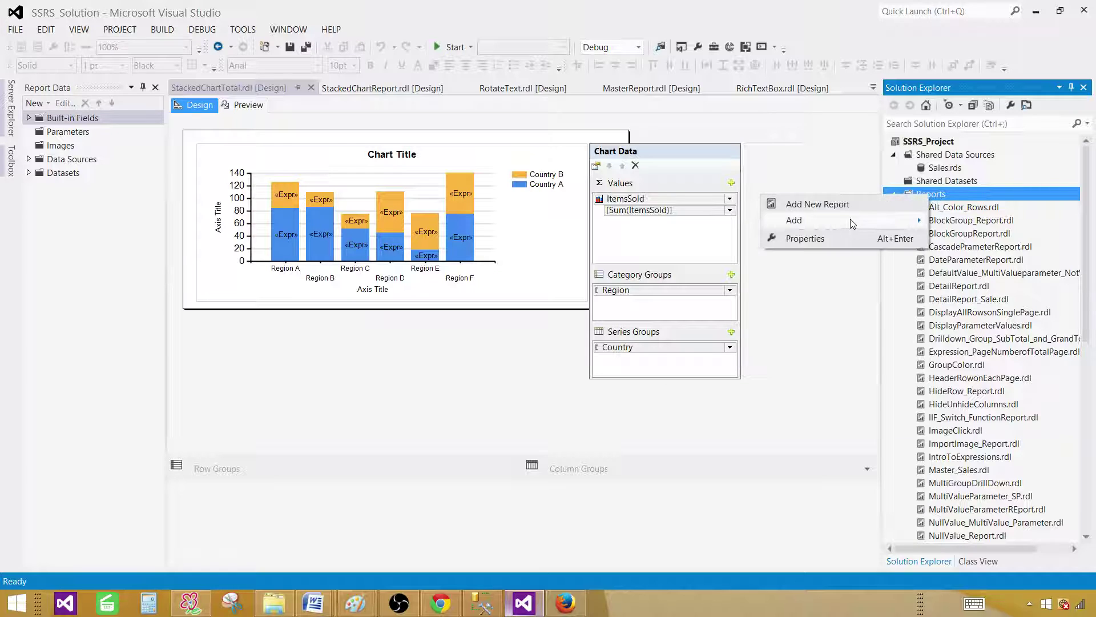
{"action": "mouse_move", "coordinate": [851, 222]}
{"action": "left_click", "coordinate": [642, 223]}
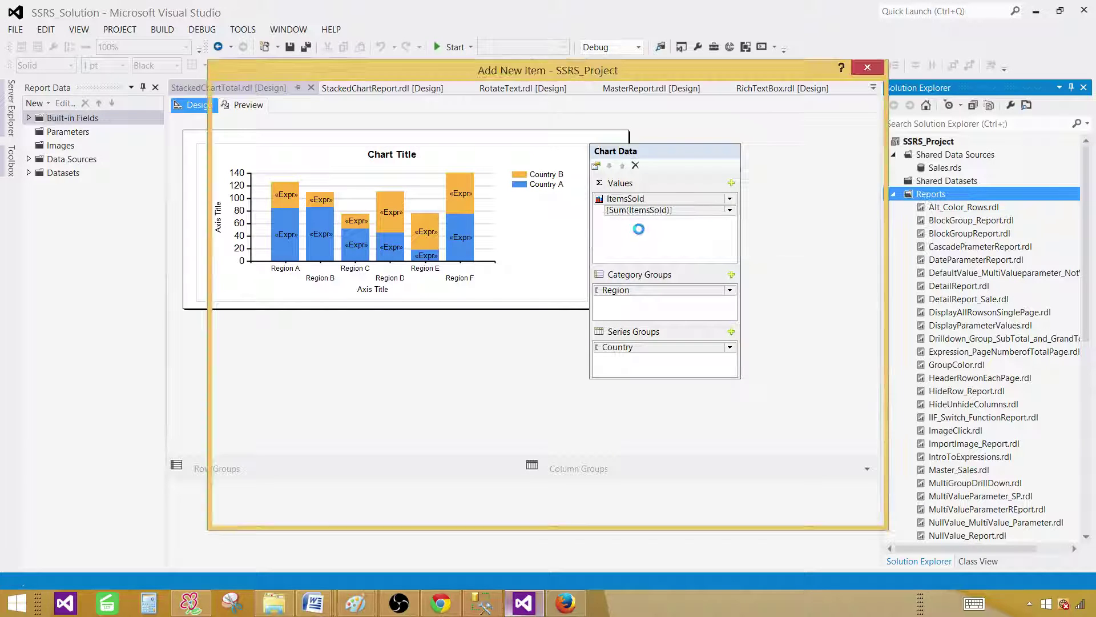
{"action": "left_click", "coordinate": [417, 153]}
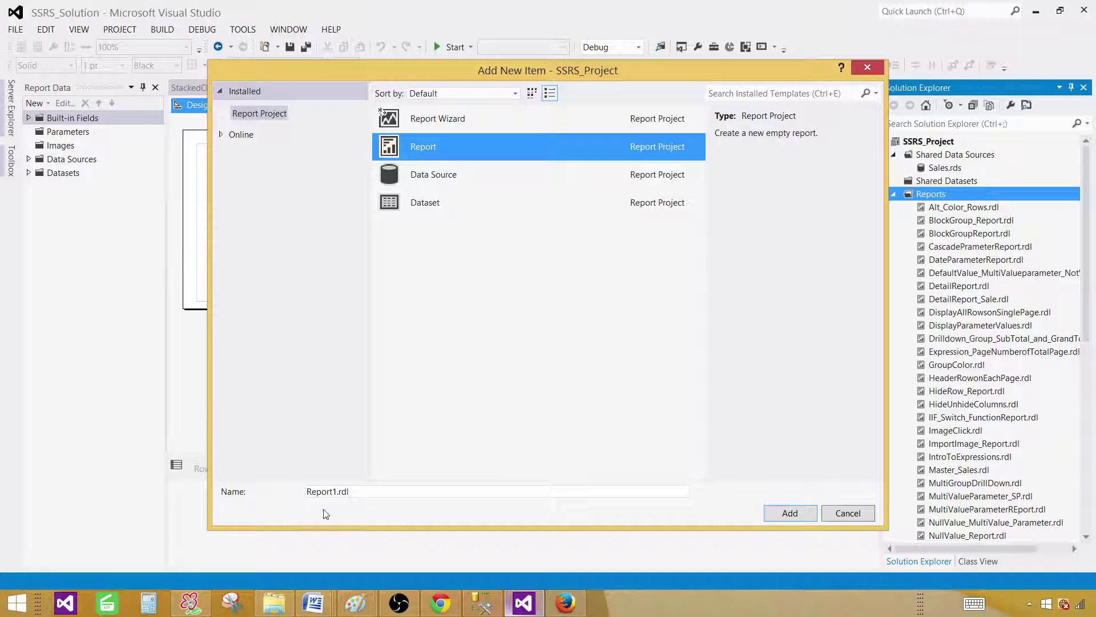
{"action": "left_click", "coordinate": [326, 491]}
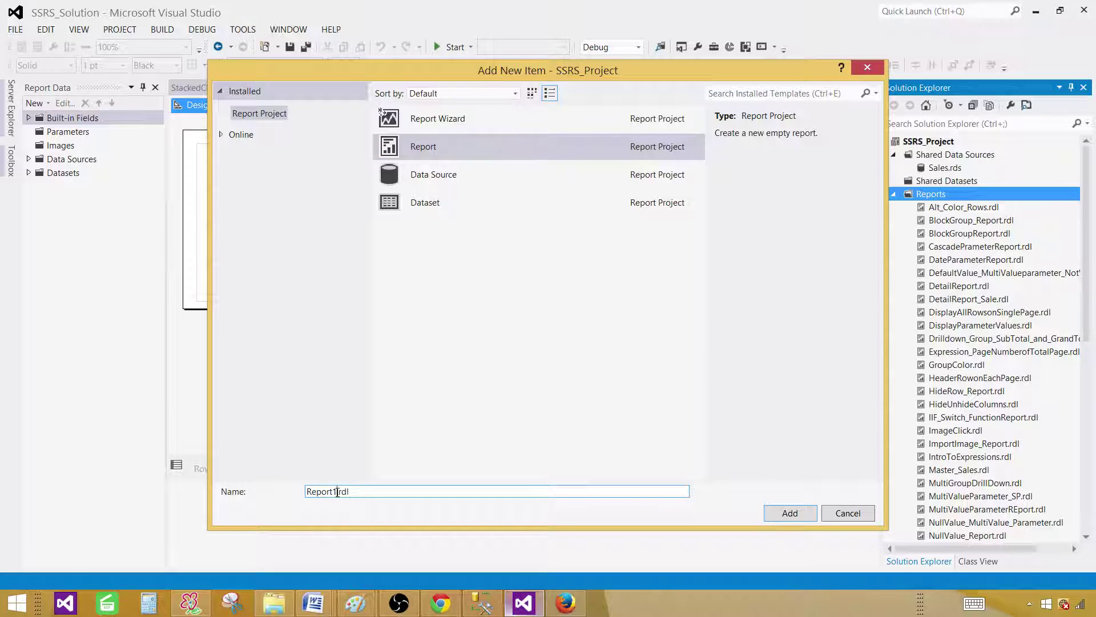
{"action": "left_click_drag", "start_coordinate": [337, 492], "coordinate": [259, 485]}
{"action": "type", "text": "CombineTwoCharts"}
{"action": "left_click", "coordinate": [785, 518]}
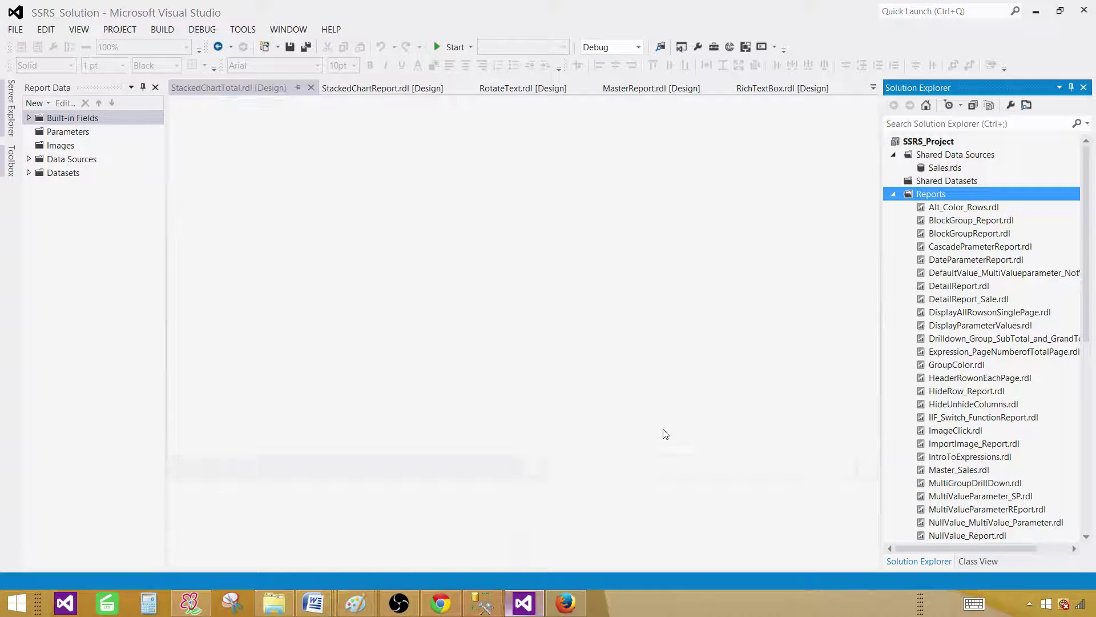
- Add report data source DS_Sales pointing to the shared Sales data source
{"action": "left_click", "coordinate": [81, 159]}
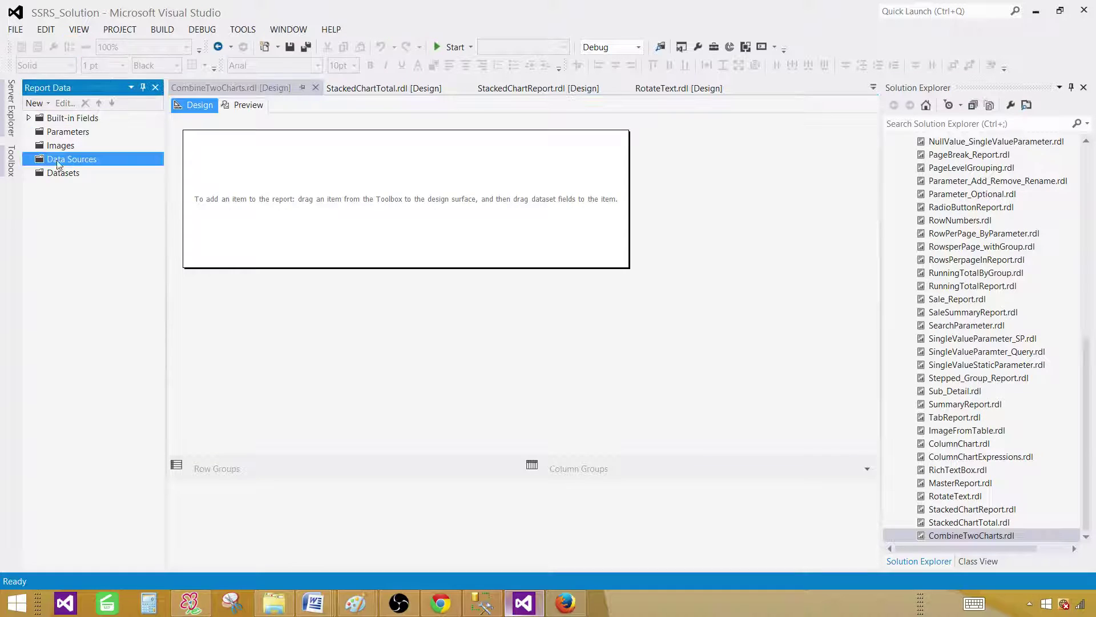
{"action": "right_click", "coordinate": [81, 158]}
{"action": "left_click", "coordinate": [117, 167]}
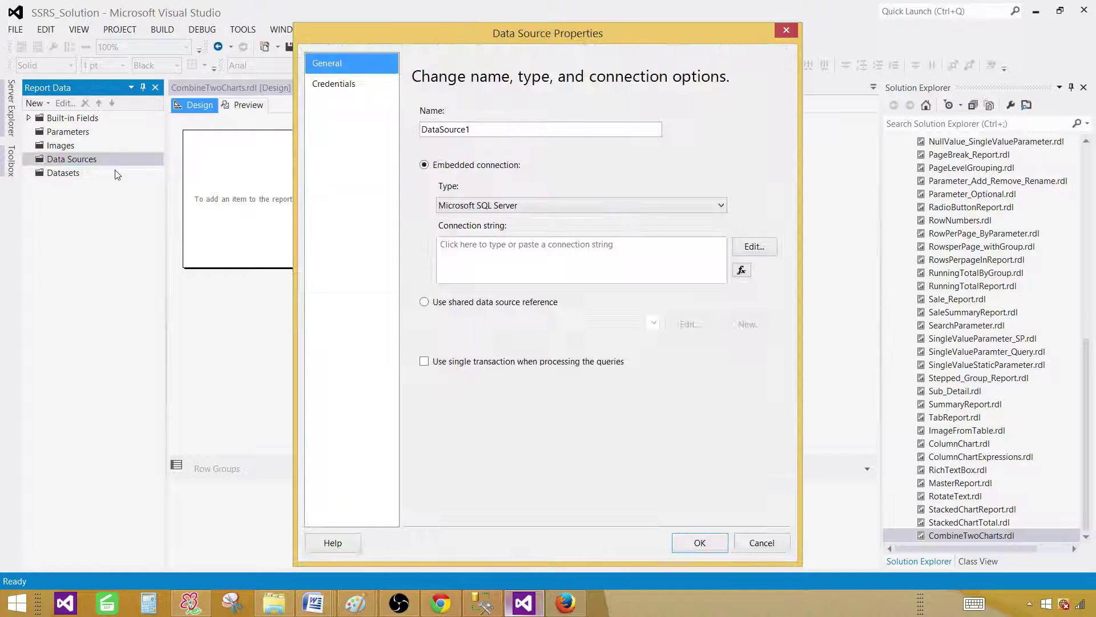
{"action": "left_click", "coordinate": [473, 128]}
{"action": "left_click_drag", "start_coordinate": [474, 127], "coordinate": [396, 128]}
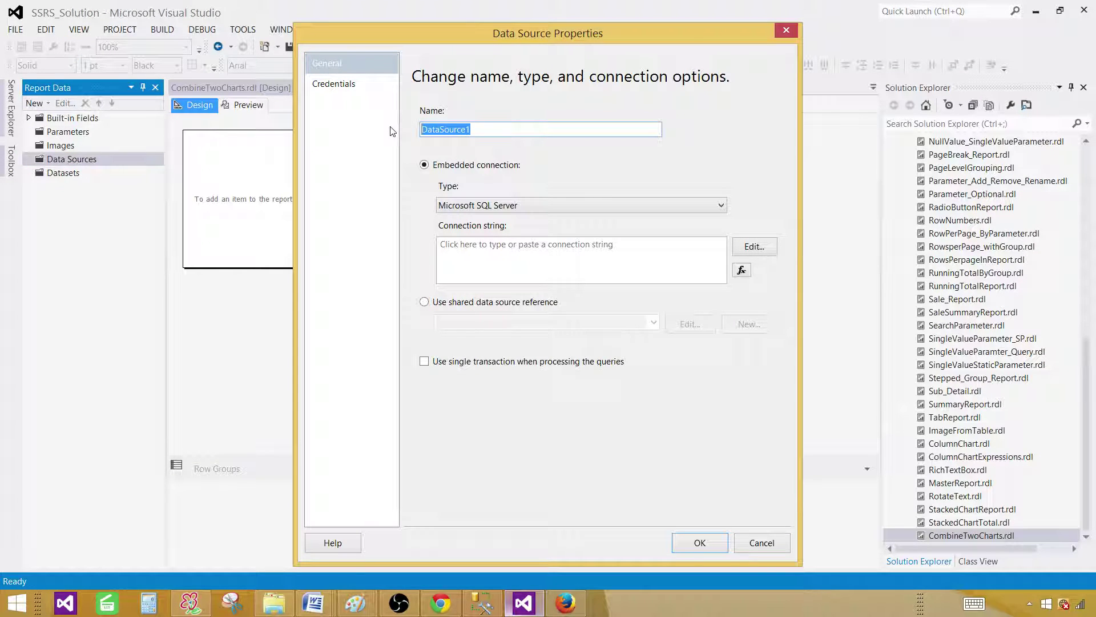
{"action": "type", "text": "DS_Sales"}
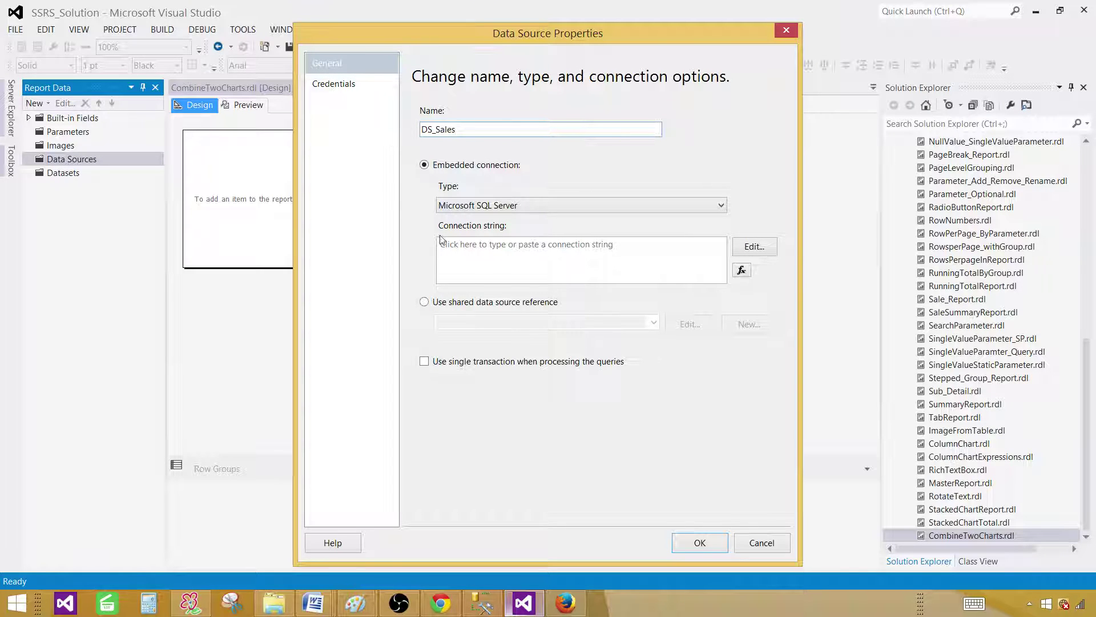
{"action": "left_click", "coordinate": [462, 302]}
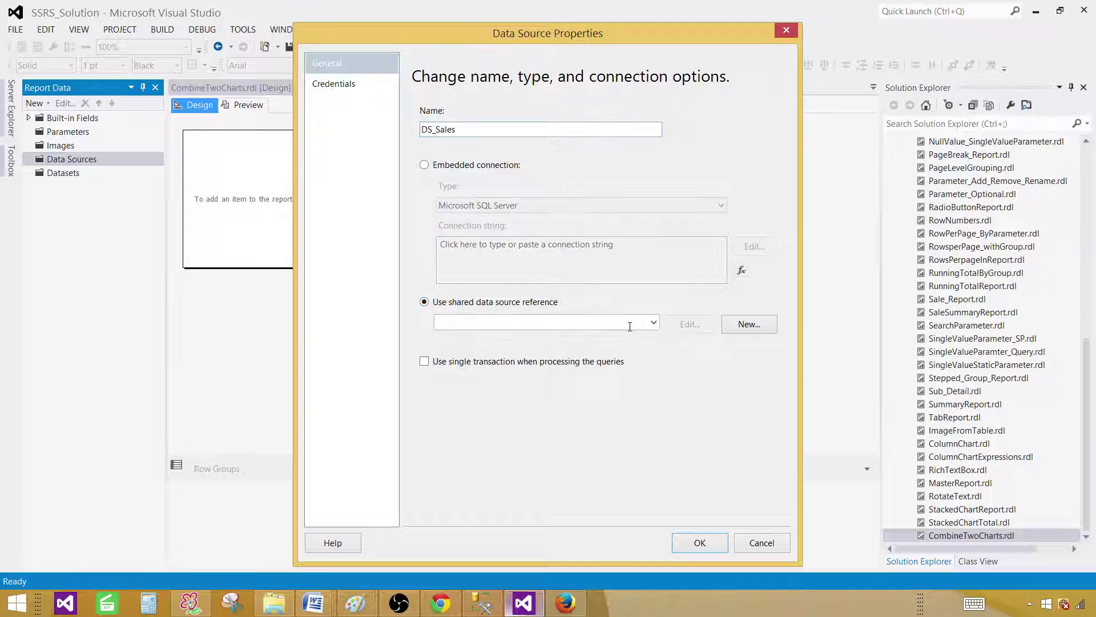
{"action": "left_click", "coordinate": [629, 323]}
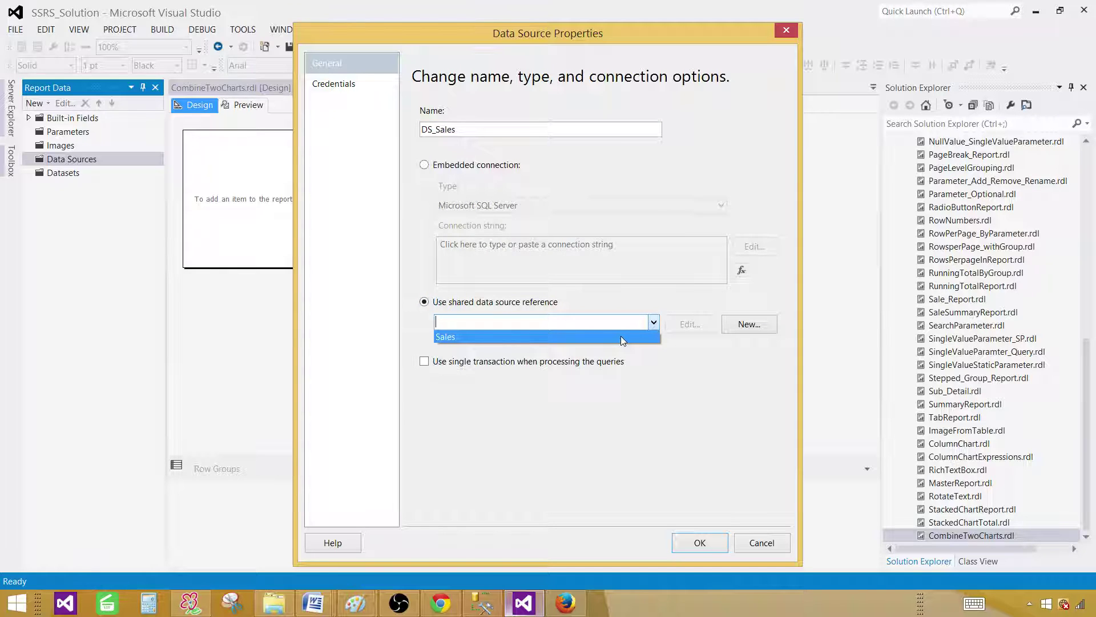
{"action": "left_click", "coordinate": [621, 337]}
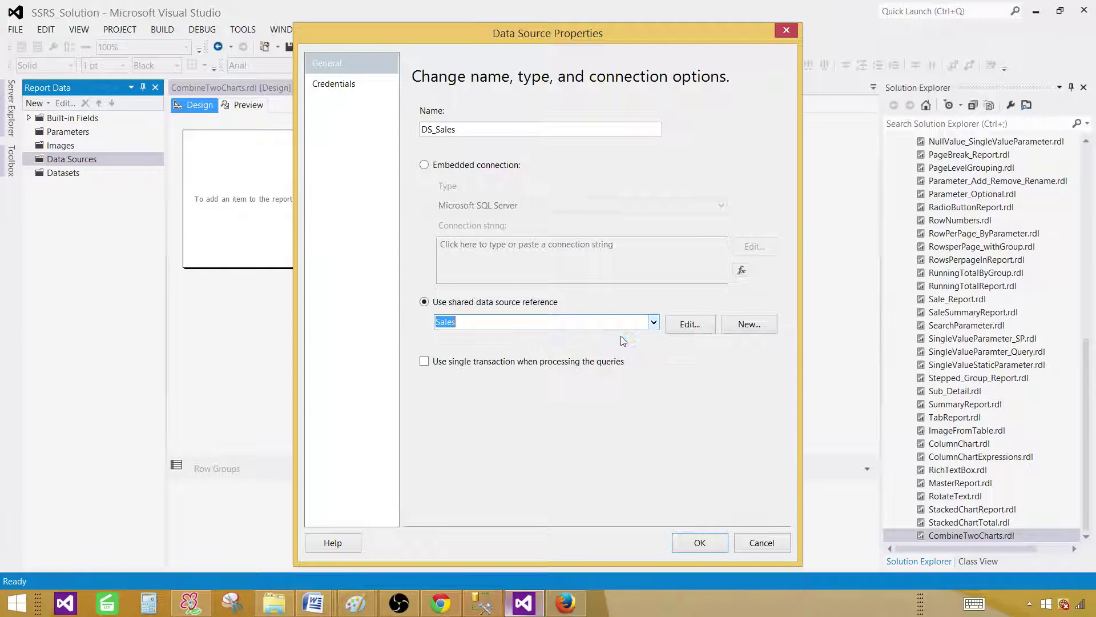
- Return to SSMS to view the Region, ItemsSold query and its 11 result rows
{"action": "left_click", "coordinate": [482, 603]}
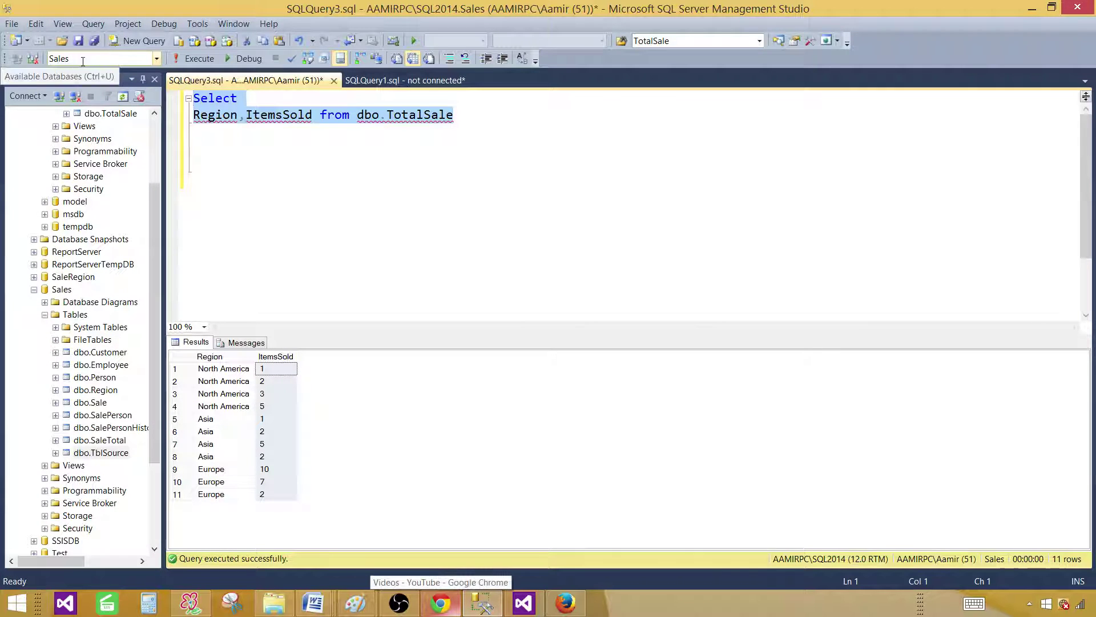
{"action": "mouse_move", "coordinate": [419, 120]}
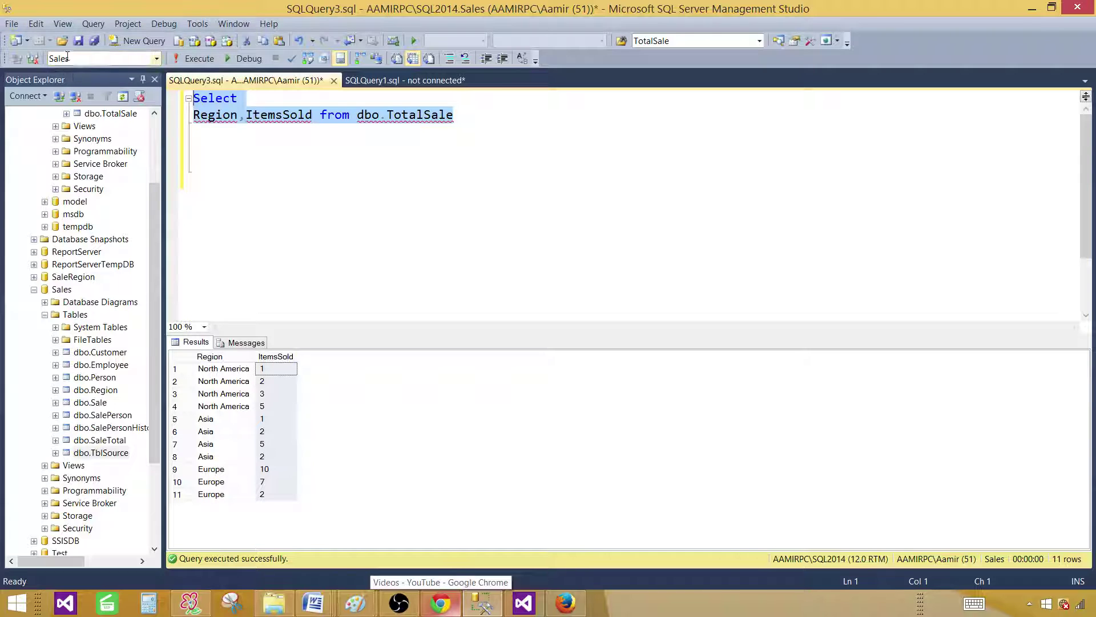
- Confirm the DS_Sales data source and start a new dataset named DSET_Sales
{"action": "left_click", "coordinate": [524, 604]}
{"action": "left_click", "coordinate": [694, 542]}
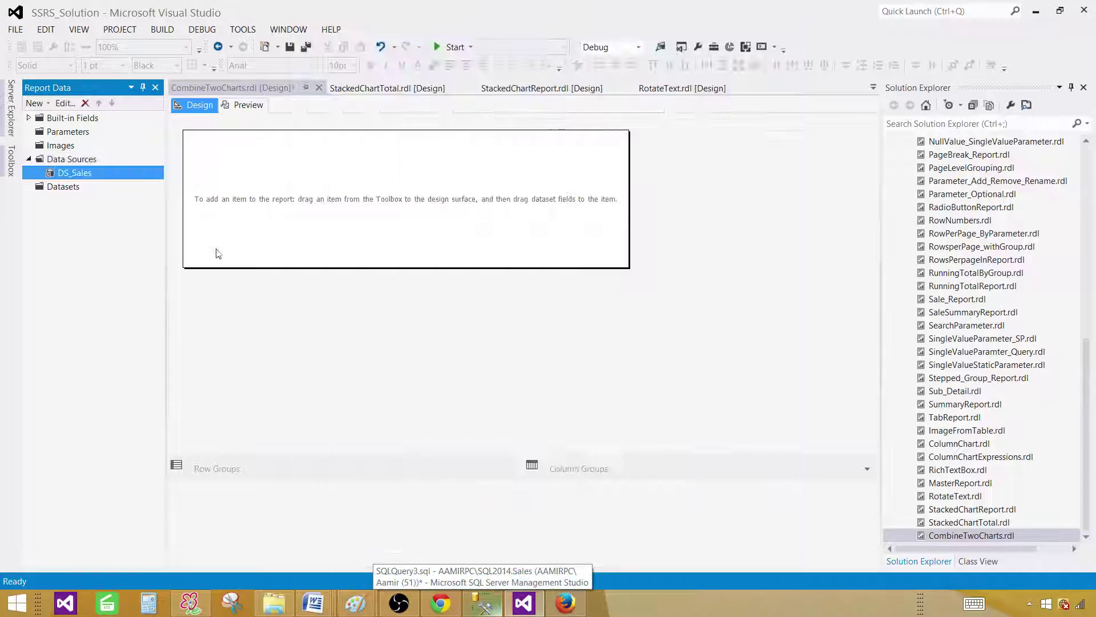
{"action": "right_click", "coordinate": [63, 188]}
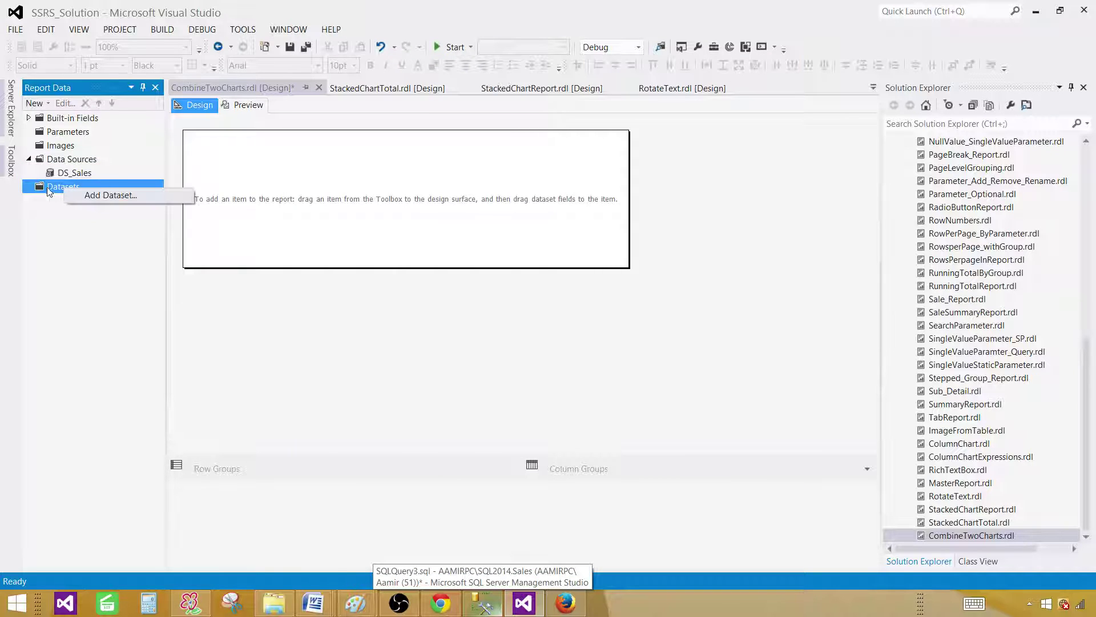
{"action": "left_click", "coordinate": [88, 196]}
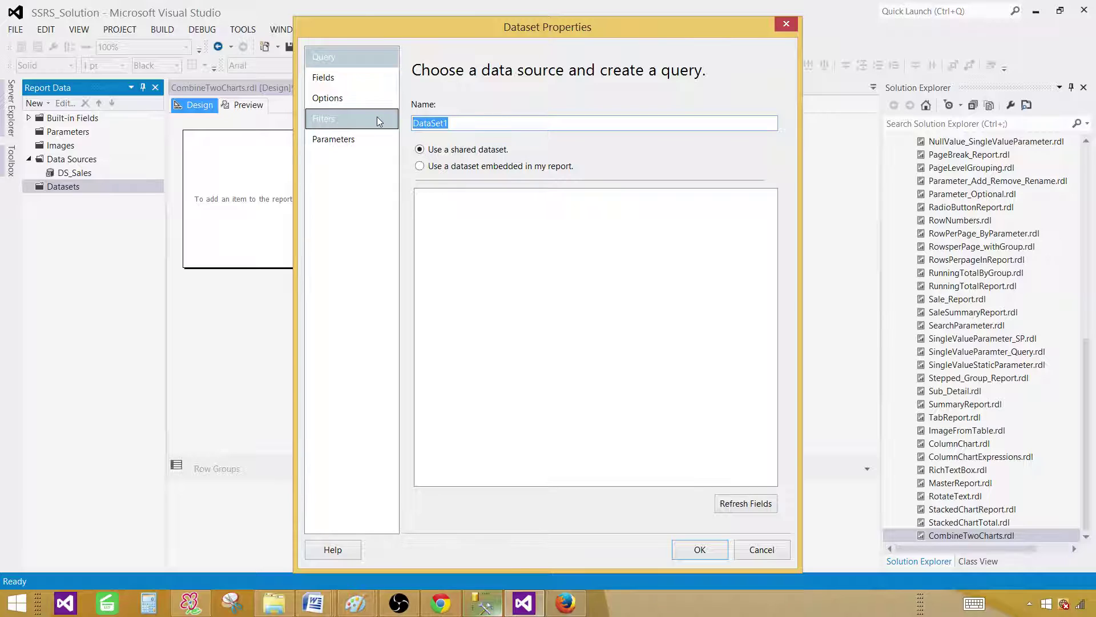
{"action": "type", "text": "DSET_Sales"}
{"action": "key", "text": "BackSpace"}
{"action": "type", "text": "es"}
- Make DSET_Sales embedded on DS_Sales with the pasted Region, ItemsSold query
{"action": "left_click", "coordinate": [459, 169]}
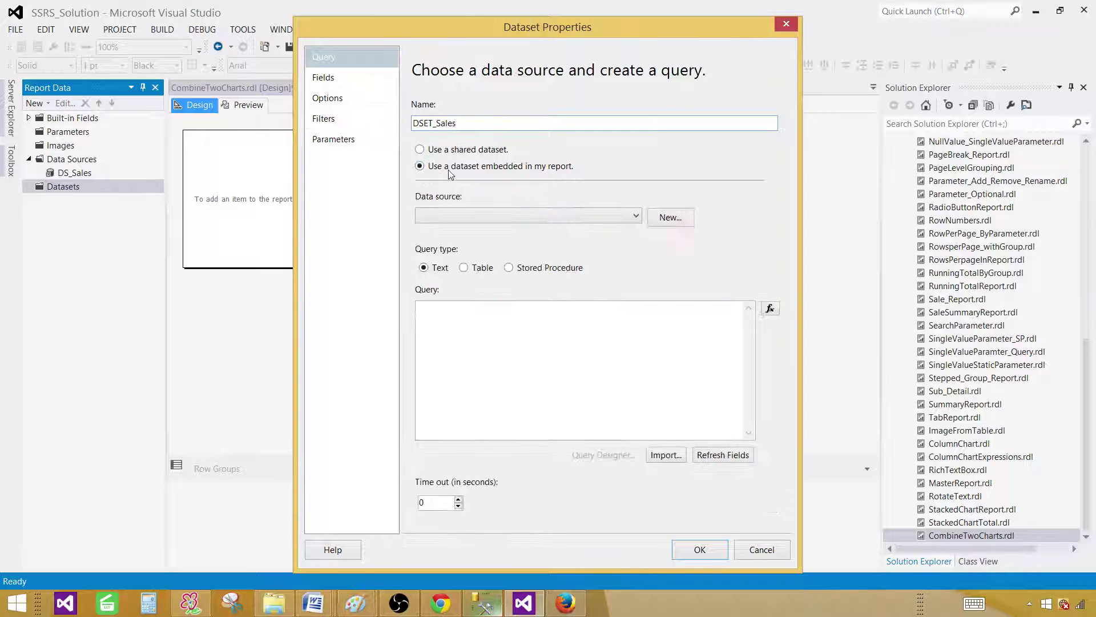
{"action": "left_click", "coordinate": [460, 215]}
{"action": "left_click", "coordinate": [482, 228]}
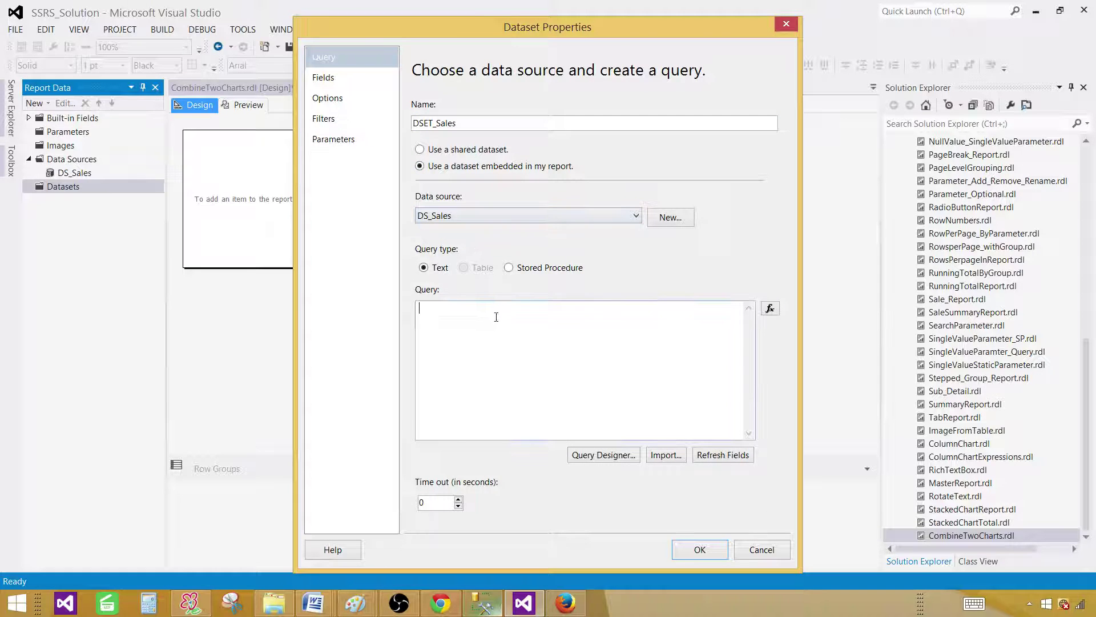
{"action": "right_click", "coordinate": [497, 317]}
{"action": "left_click", "coordinate": [403, 369]}
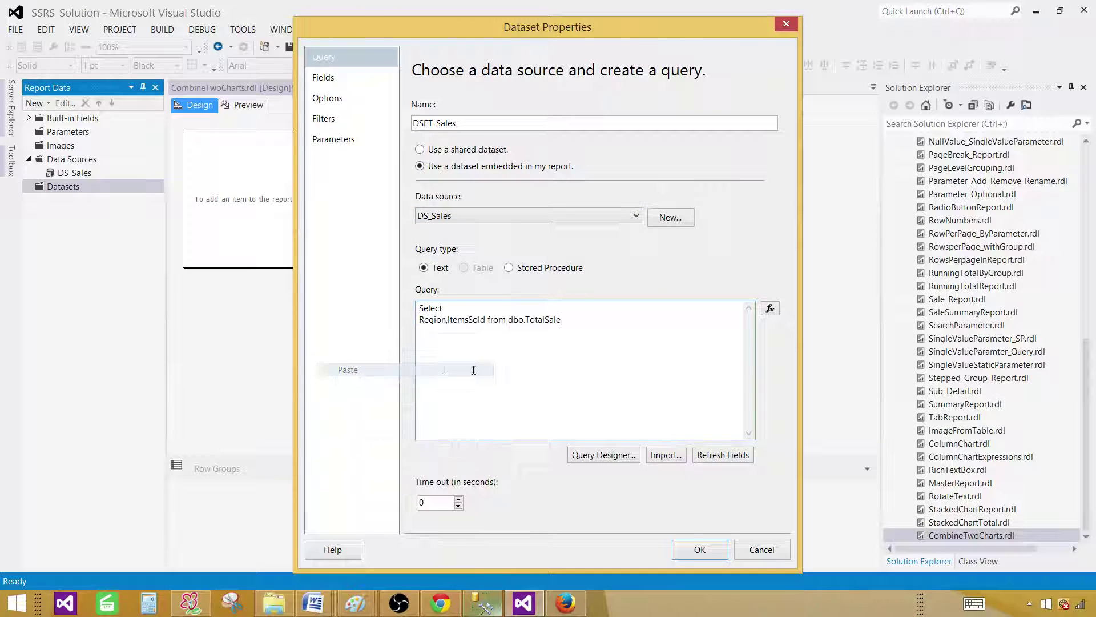
{"action": "left_click", "coordinate": [700, 549]}
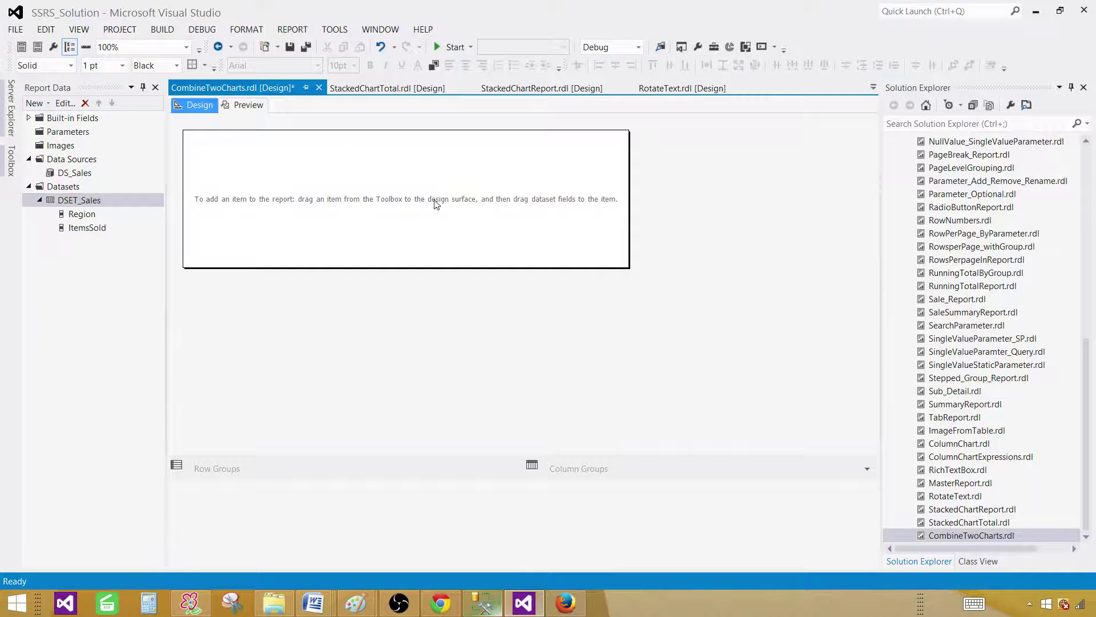
- Insert a chart on the report body and pick the basic Column chart type
{"action": "right_click", "coordinate": [346, 160]}
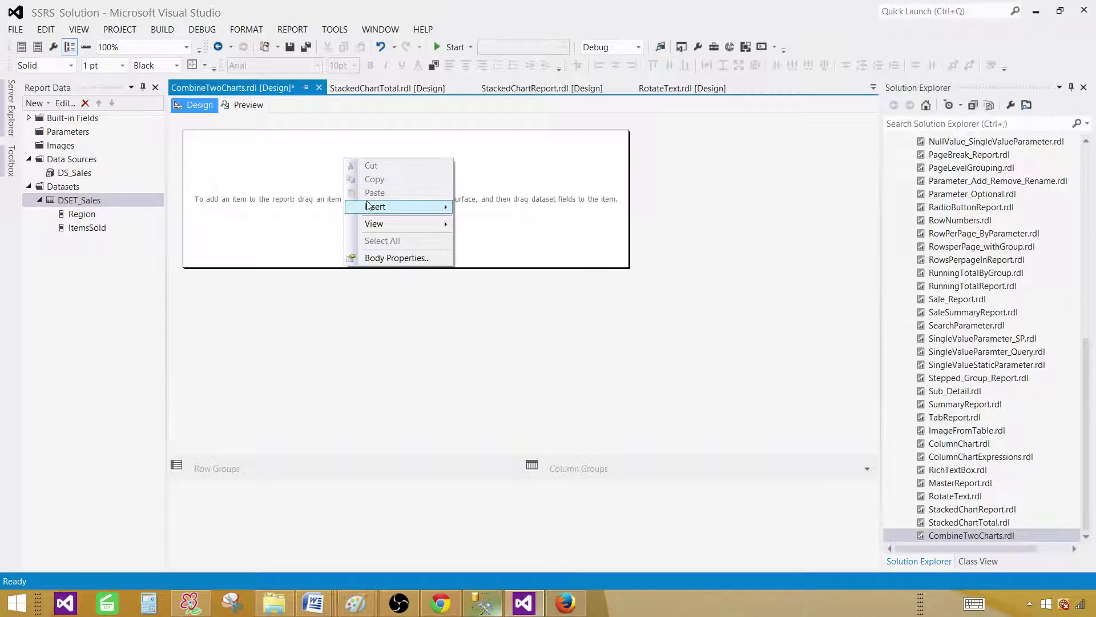
{"action": "mouse_move", "coordinate": [369, 207]}
{"action": "left_click", "coordinate": [500, 319]}
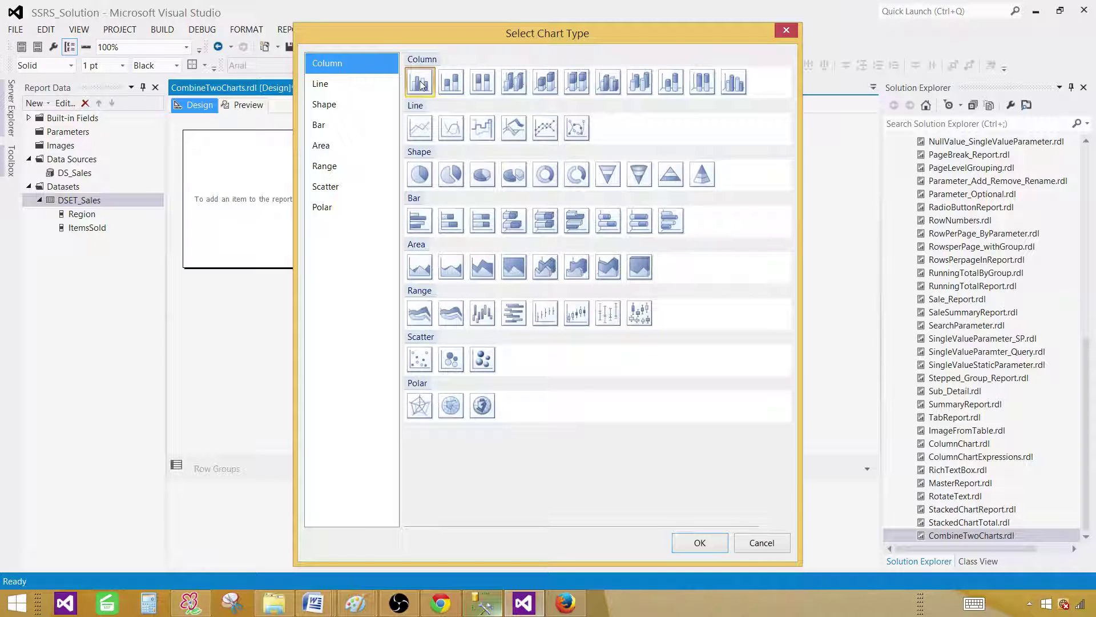
{"action": "left_click", "coordinate": [422, 85]}
{"action": "left_click", "coordinate": [349, 63]}
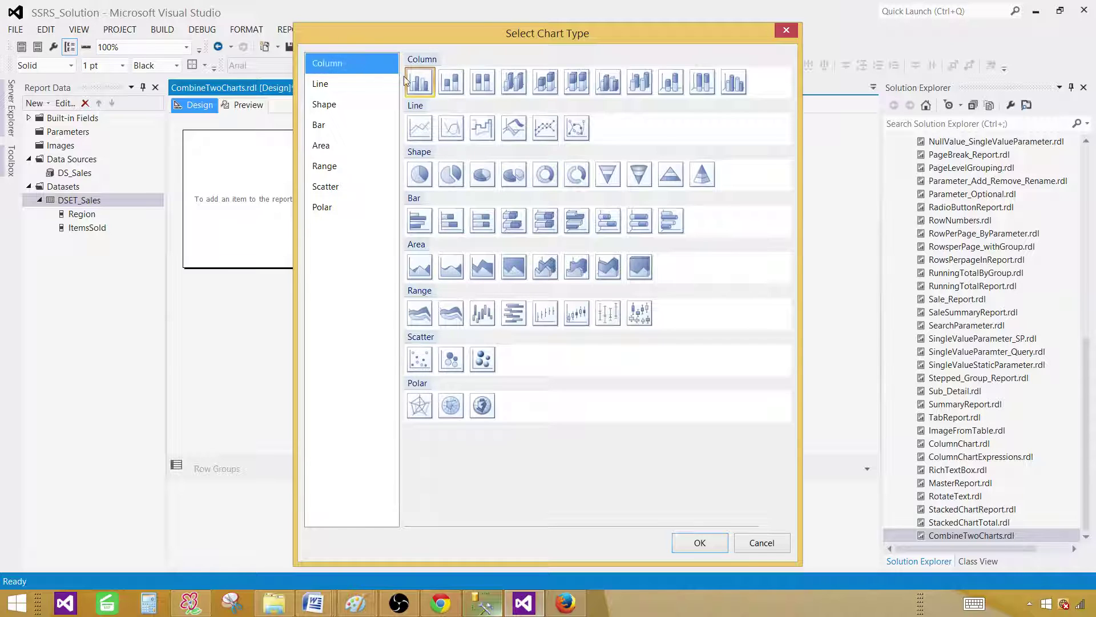
{"action": "left_click", "coordinate": [423, 84]}
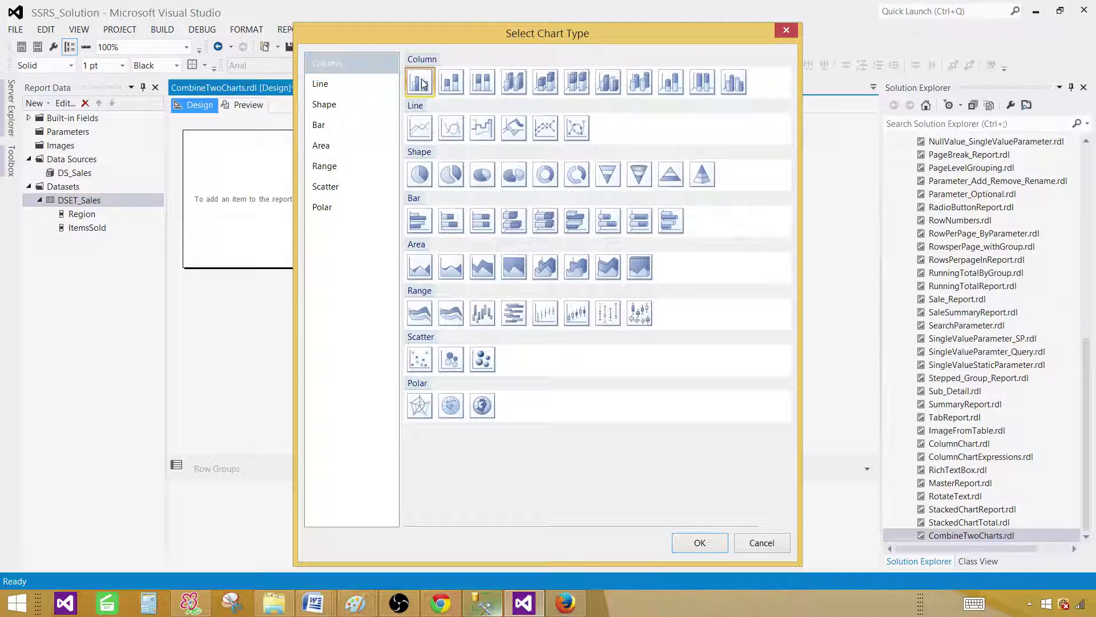
- Place the column chart at the report's top-left and widen it
{"action": "left_click", "coordinate": [693, 544]}
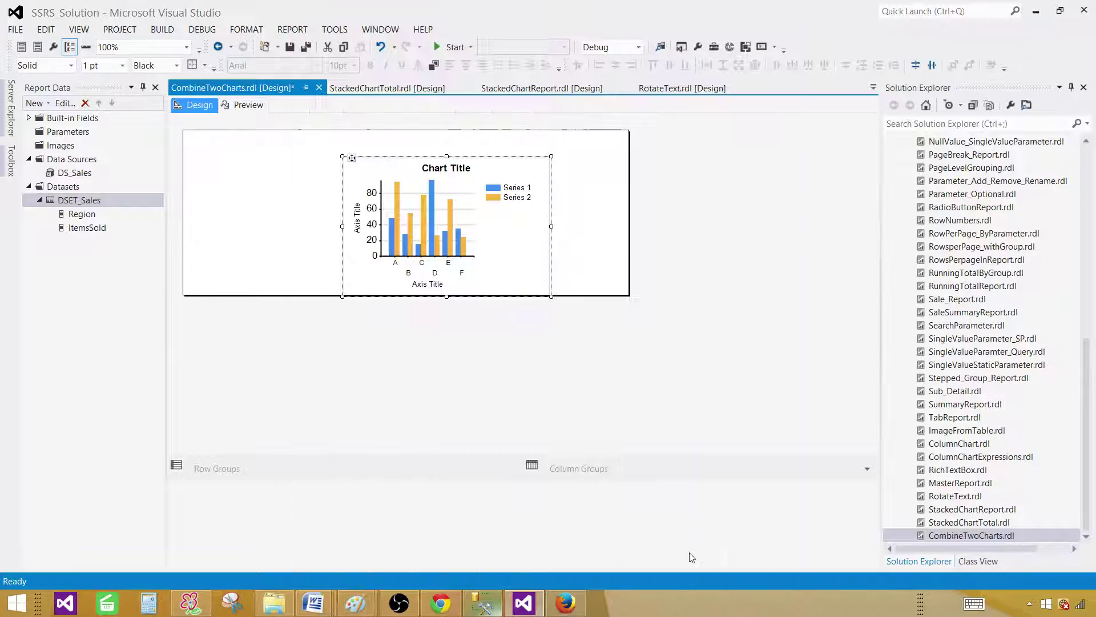
{"action": "left_click_drag", "start_coordinate": [352, 158], "coordinate": [209, 140]}
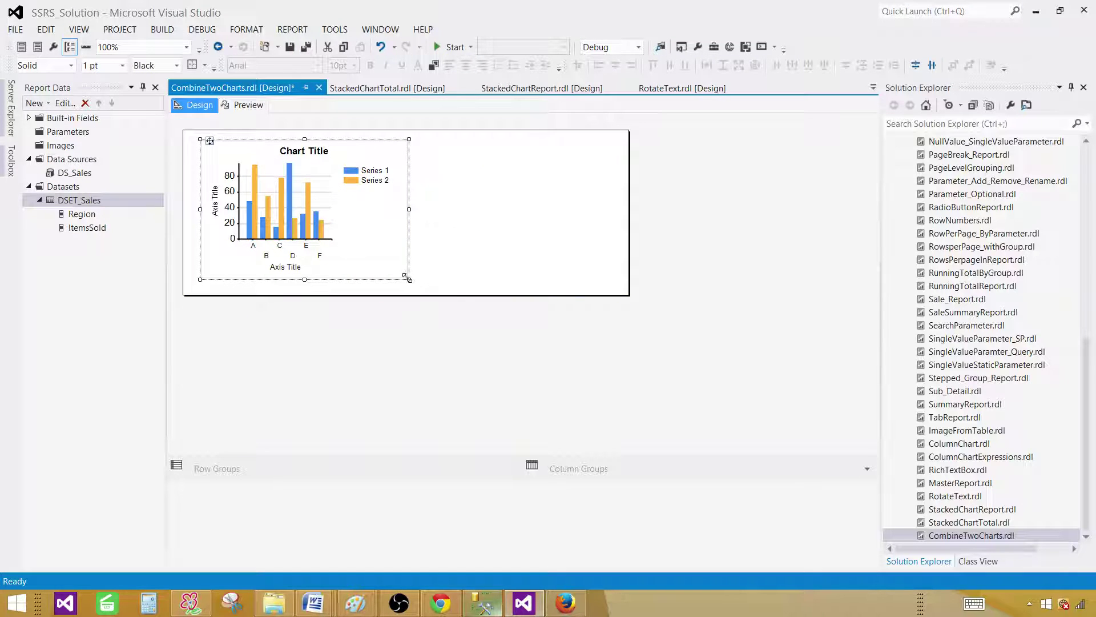
{"action": "left_click_drag", "start_coordinate": [406, 277], "coordinate": [548, 291]}
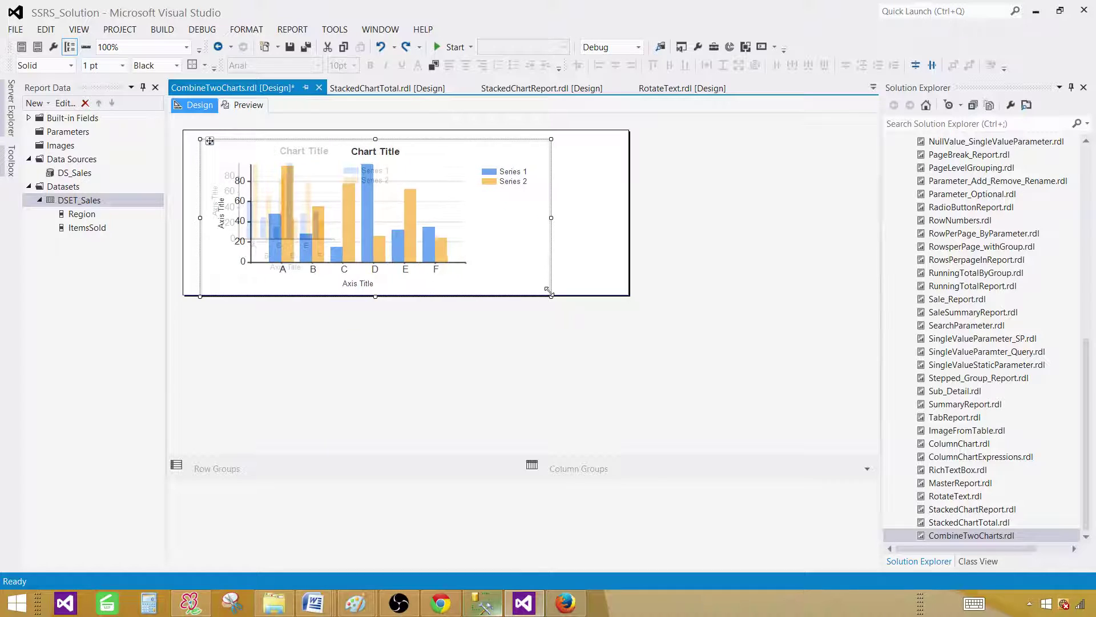
- Plot ItemsSold as the chart values with Region as the category group
{"action": "left_click", "coordinate": [522, 216]}
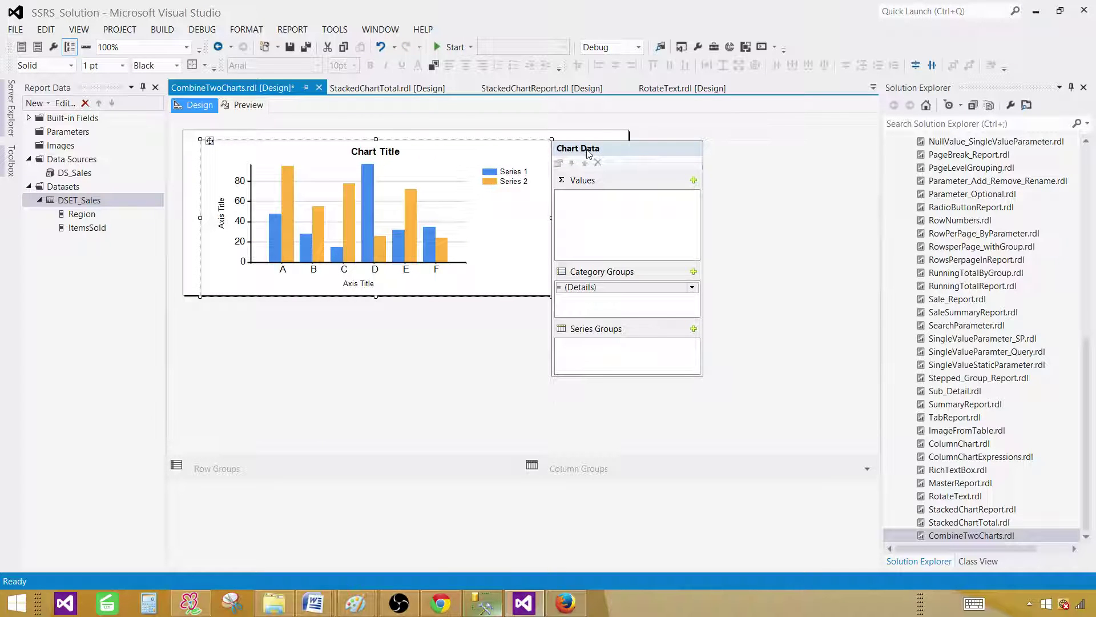
{"action": "left_click", "coordinate": [692, 181]}
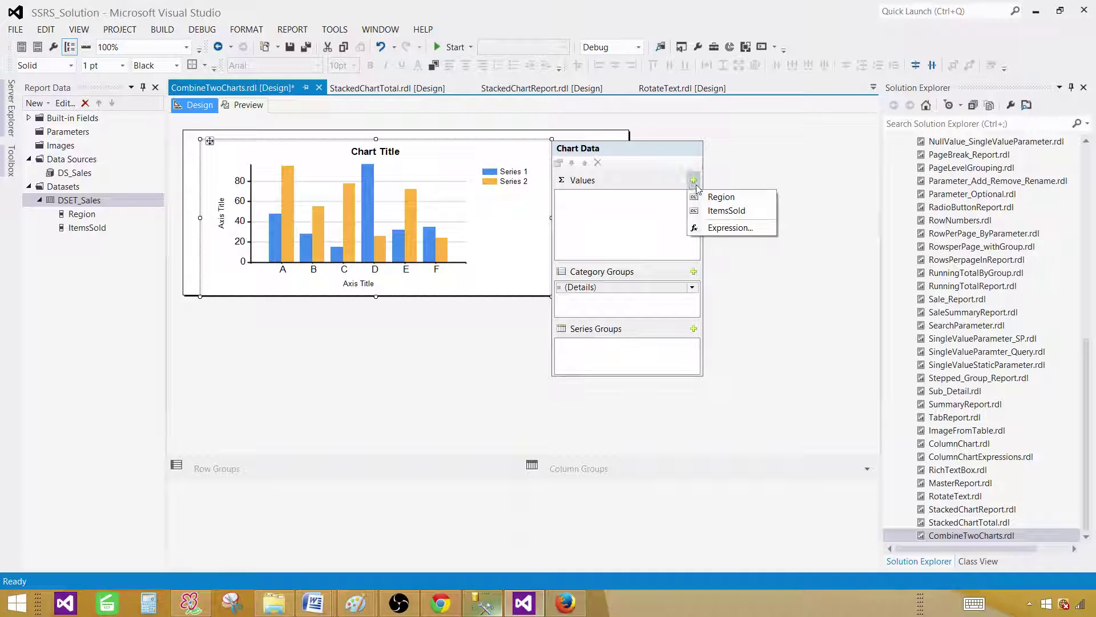
{"action": "left_click", "coordinate": [724, 211]}
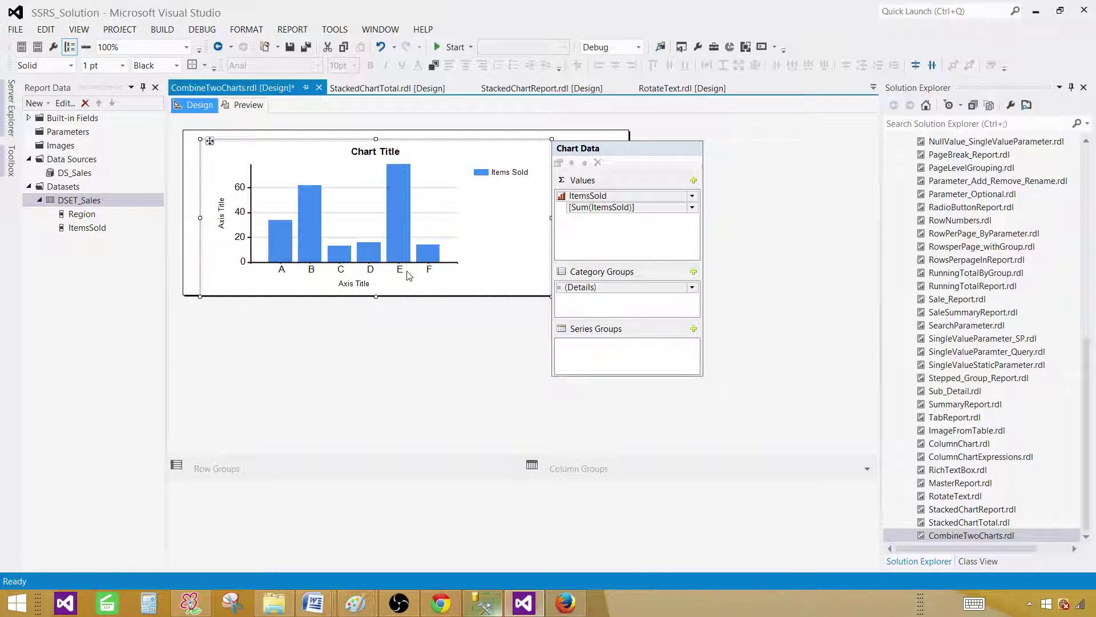
{"action": "left_click", "coordinate": [694, 271]}
{"action": "left_click", "coordinate": [722, 289]}
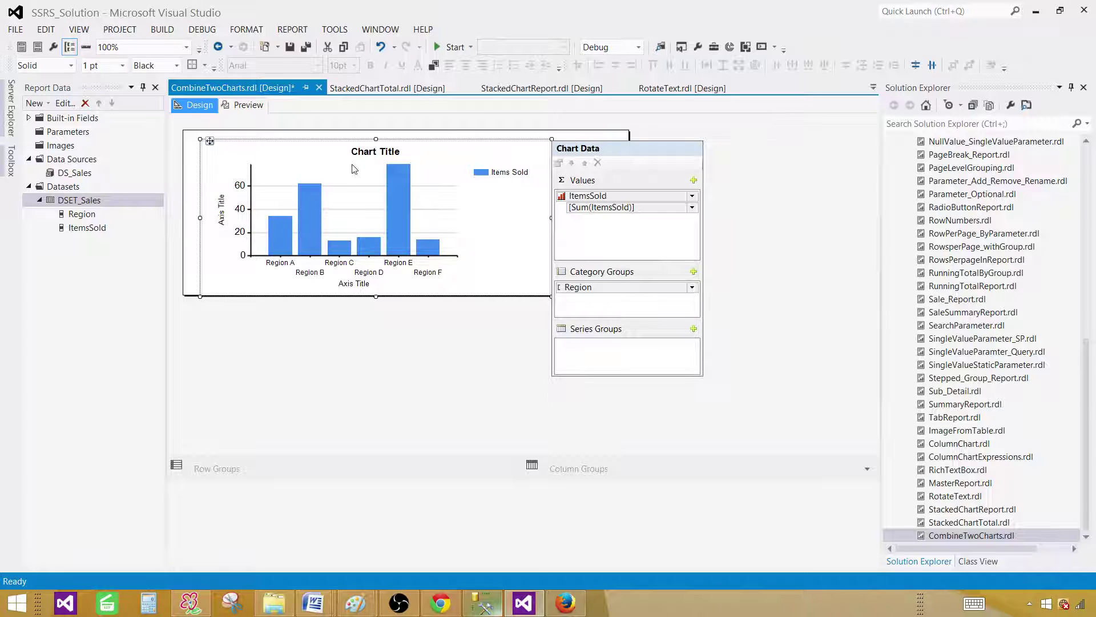
- Preview the report to see ItemsSold columns for Asia, Europe and North America
{"action": "left_click", "coordinate": [258, 109]}
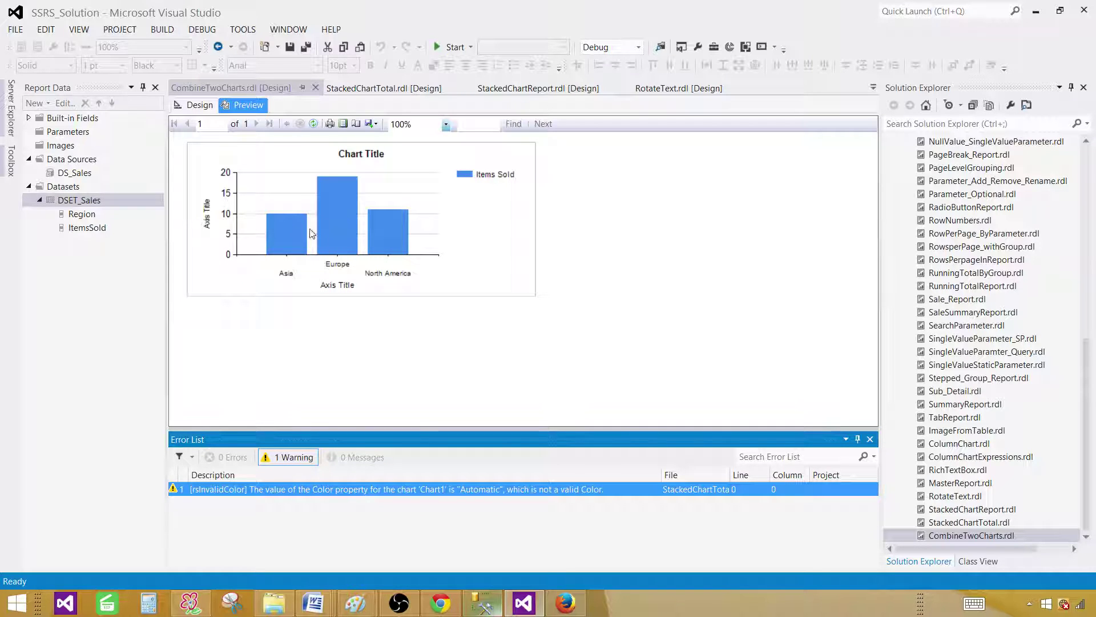
- Show data labels on the column series, preview them, then return to Design
{"action": "left_click", "coordinate": [199, 104]}
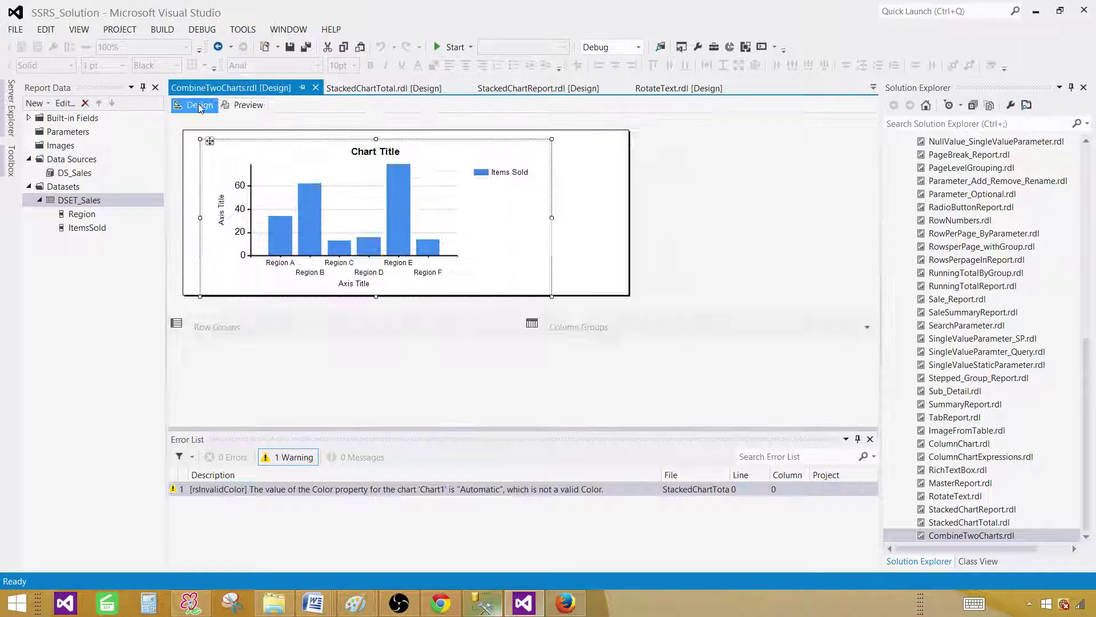
{"action": "left_click", "coordinate": [303, 197]}
{"action": "right_click", "coordinate": [313, 221]}
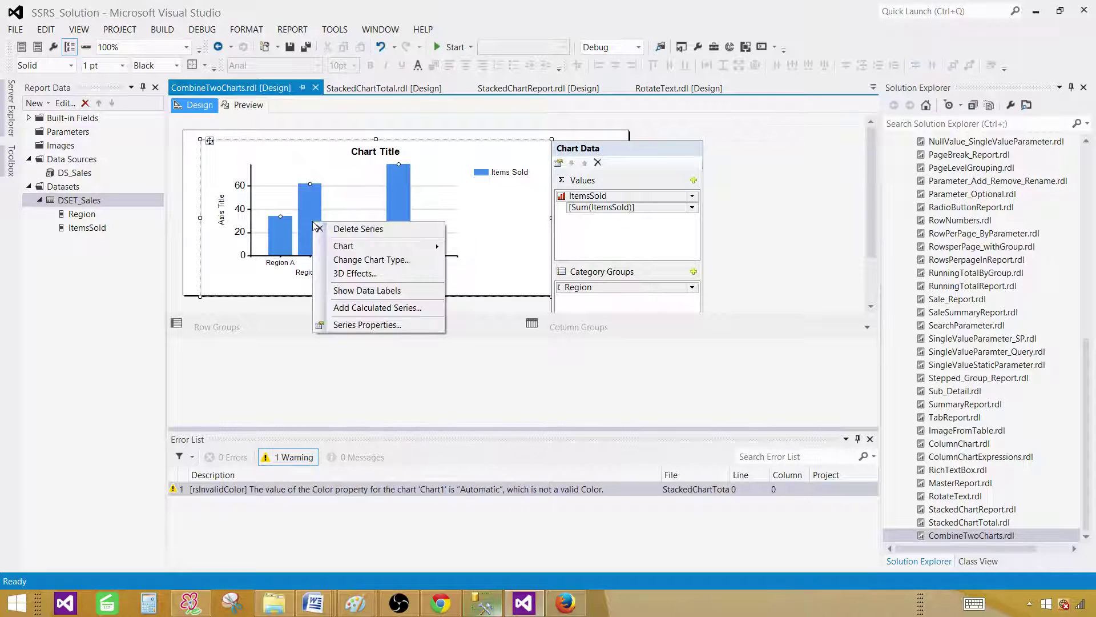
{"action": "left_click", "coordinate": [374, 292]}
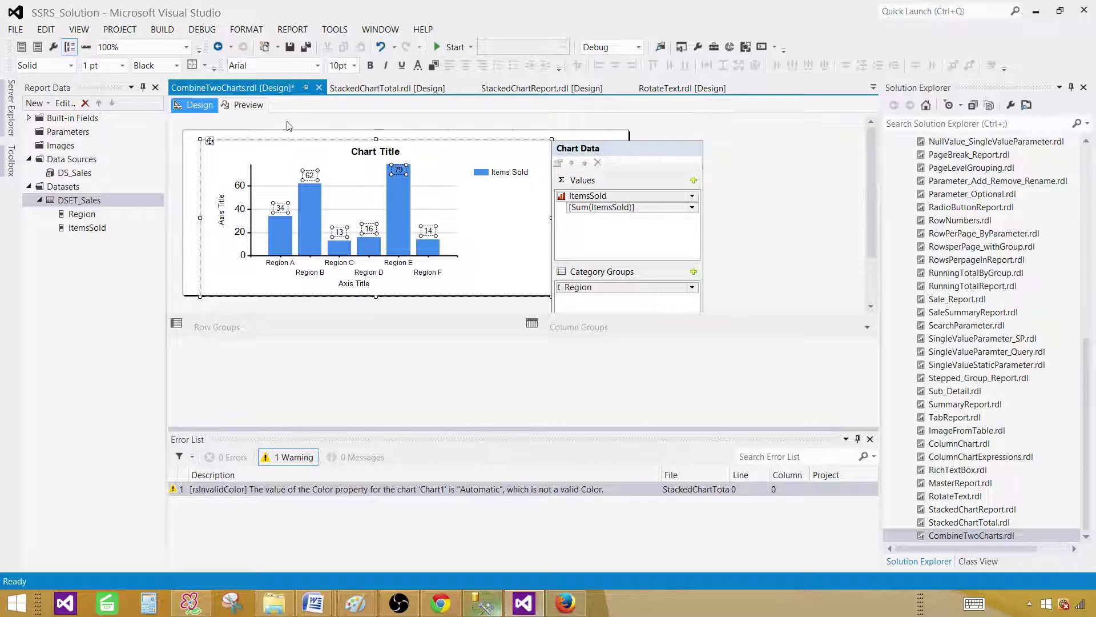
{"action": "left_click", "coordinate": [255, 107]}
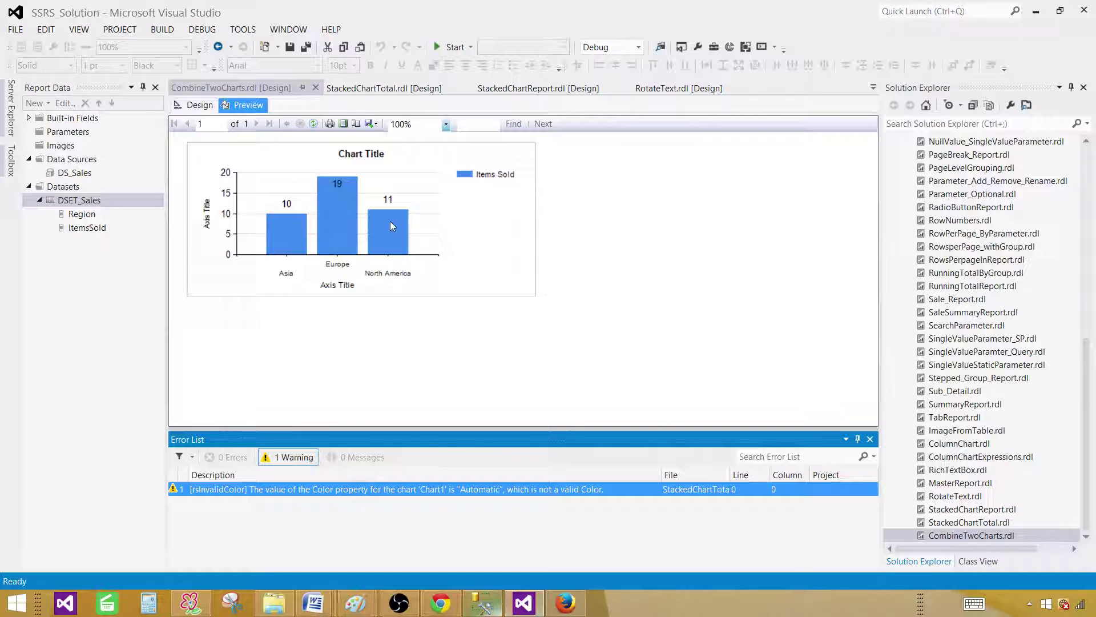
{"action": "left_click", "coordinate": [199, 105]}
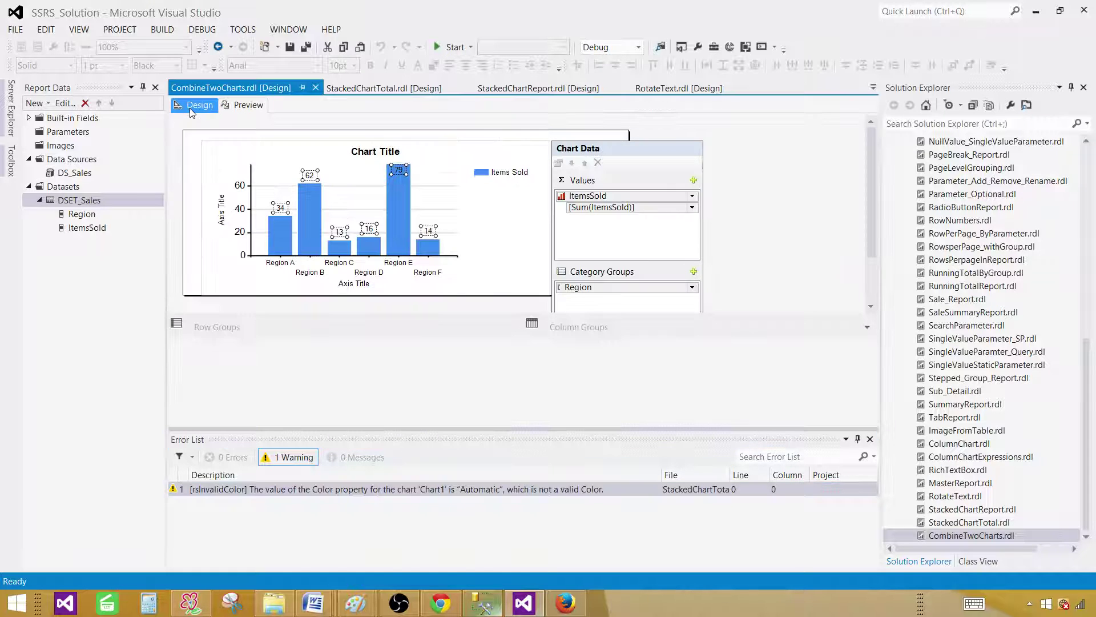
- Add ItemsSold again as a second value series, ItemsSold1, and select it
{"action": "left_click", "coordinate": [870, 439]}
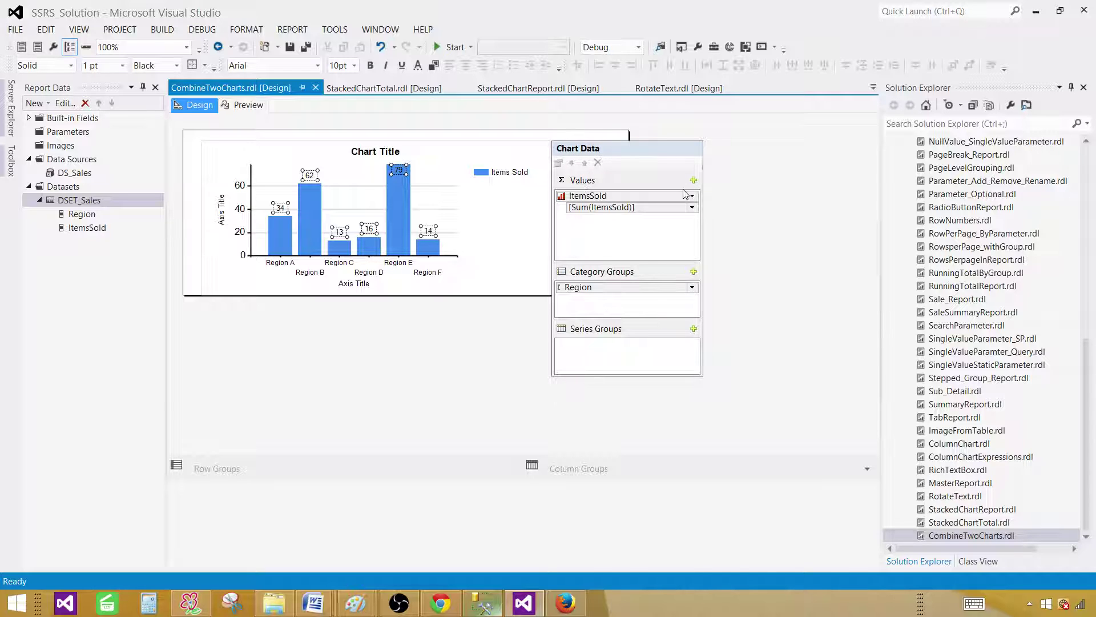
{"action": "left_click", "coordinate": [698, 191]}
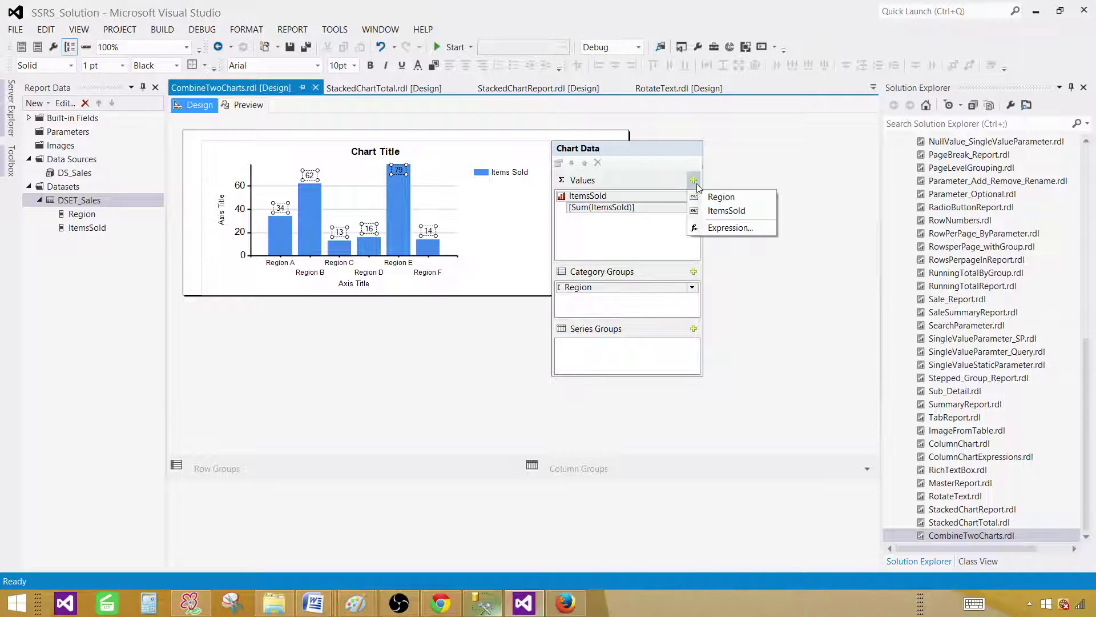
{"action": "left_click", "coordinate": [733, 216]}
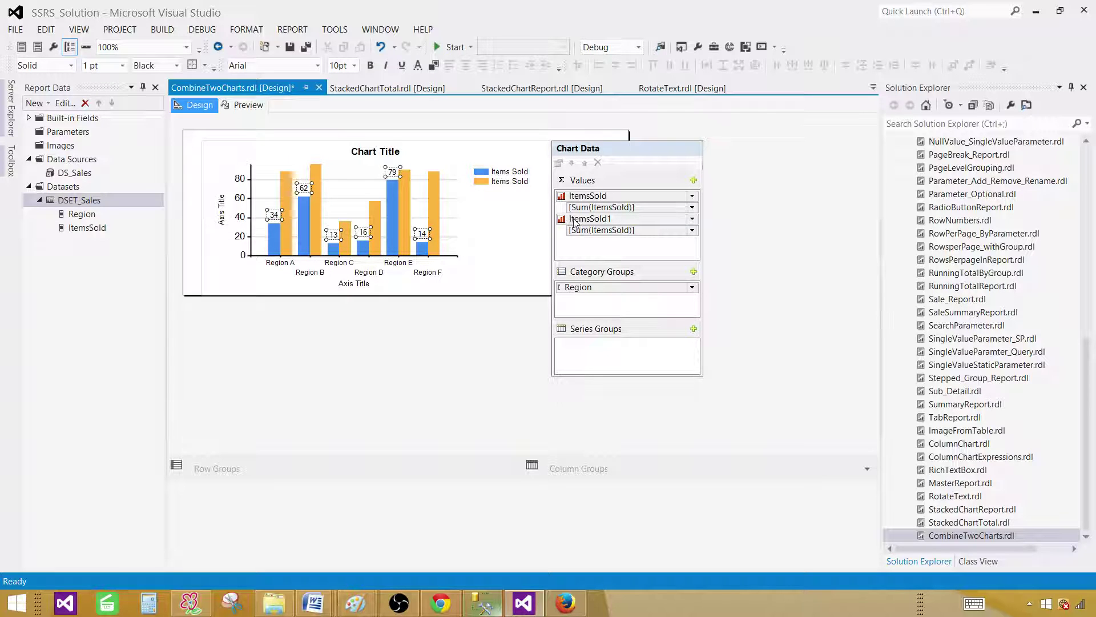
{"action": "left_click", "coordinate": [578, 198]}
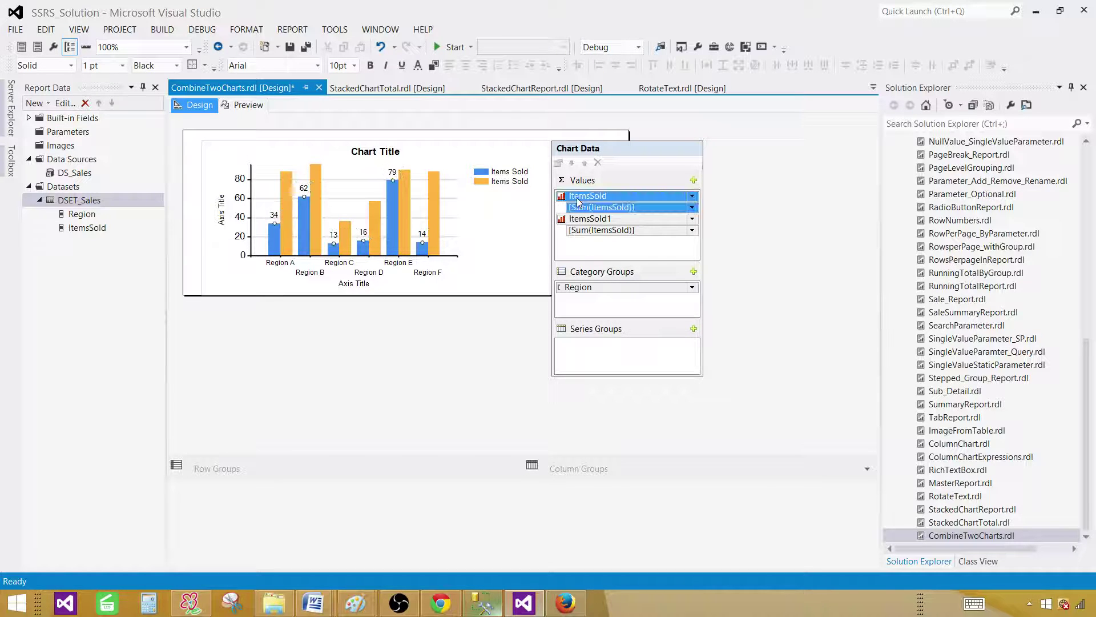
{"action": "left_click", "coordinate": [592, 222]}
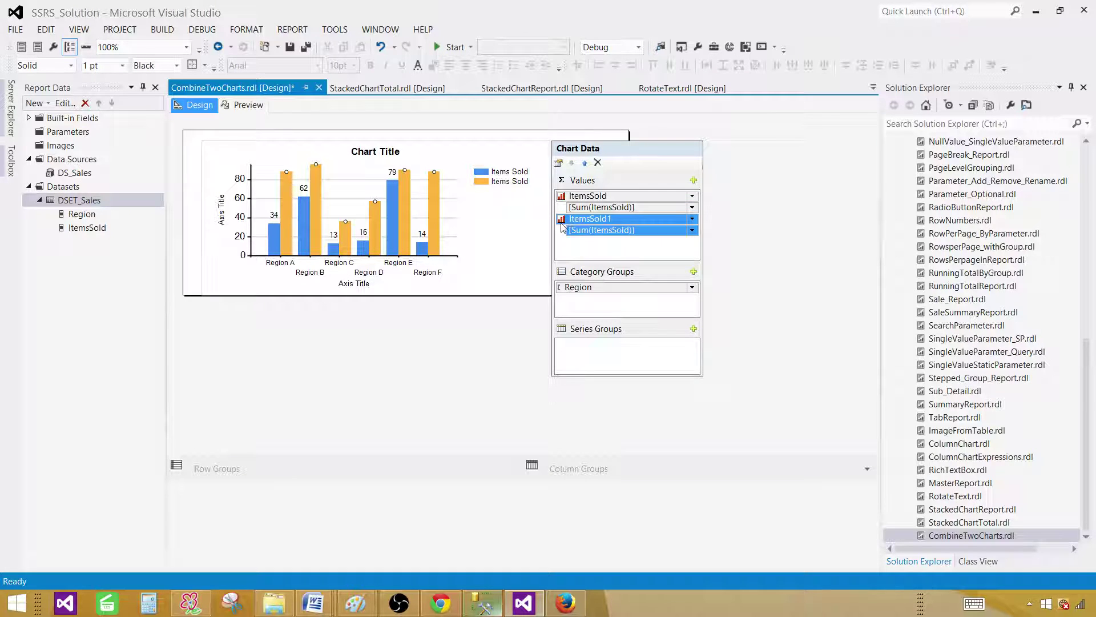
{"action": "left_click_drag", "start_coordinate": [561, 225], "coordinate": [599, 229]}
{"action": "right_click", "coordinate": [599, 228]}
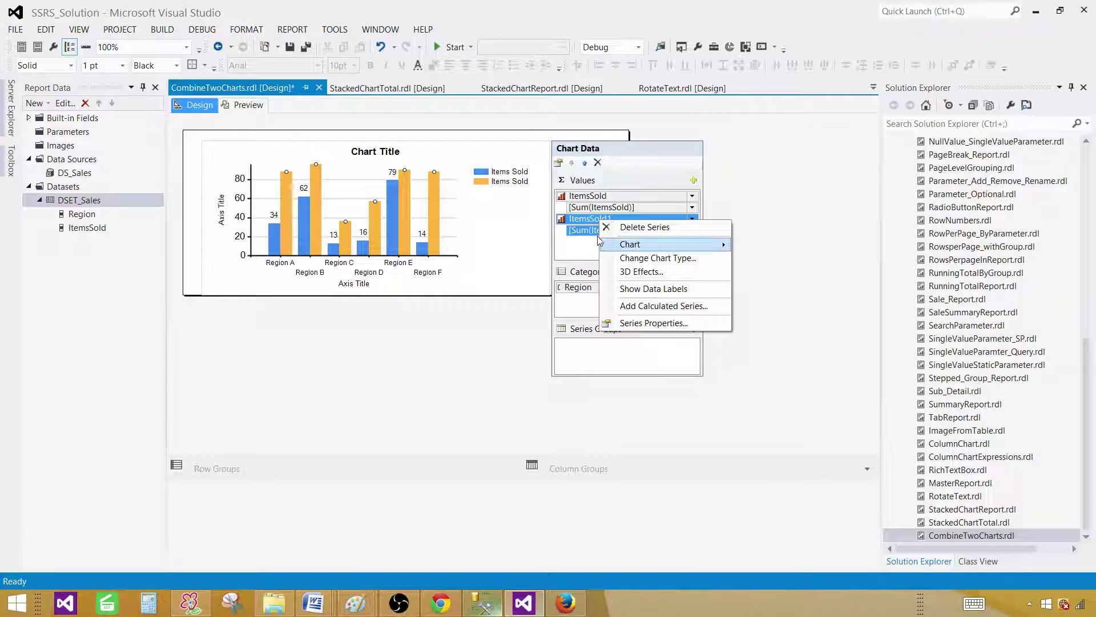
- Change the ItemsSold1 series to the basic Line chart type, overlaying the columns
{"action": "left_click", "coordinate": [643, 259]}
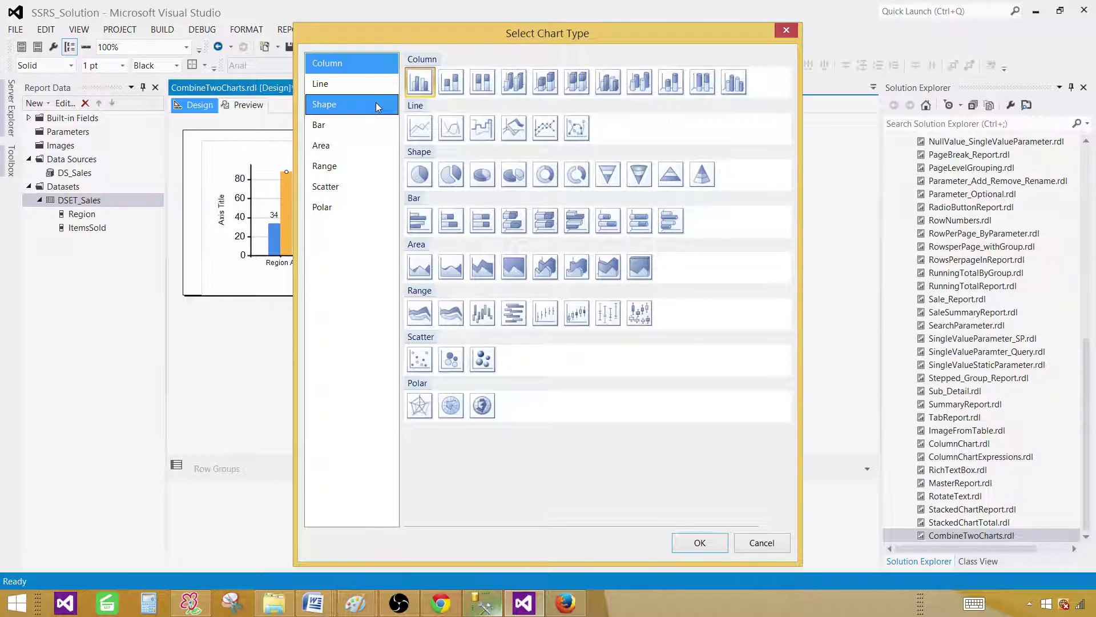
{"action": "left_click", "coordinate": [321, 87]}
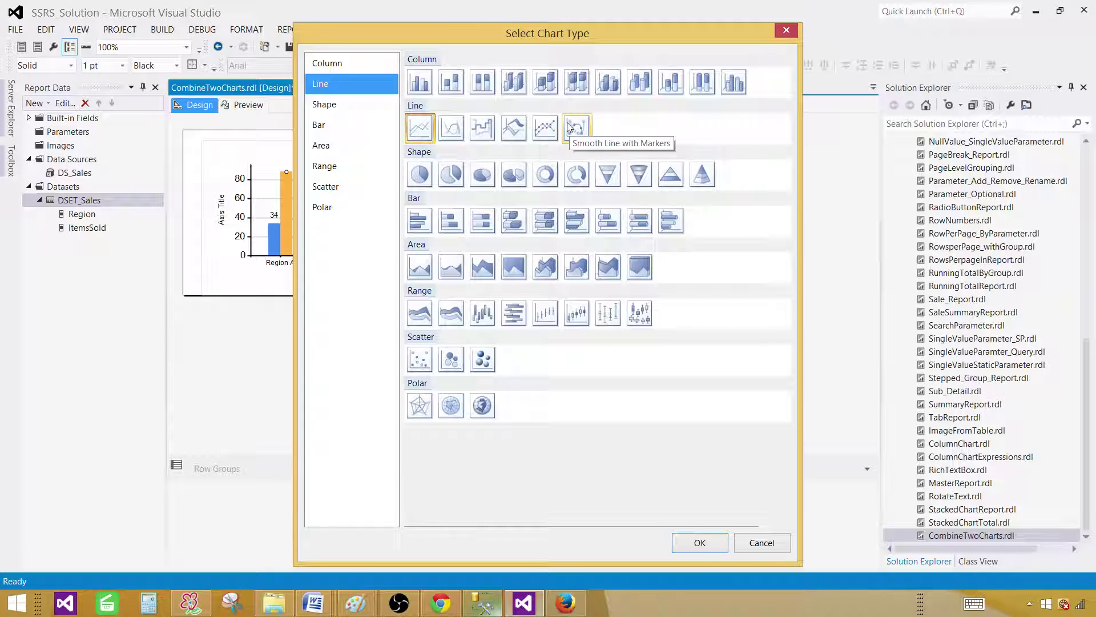
{"action": "left_click", "coordinate": [422, 135]}
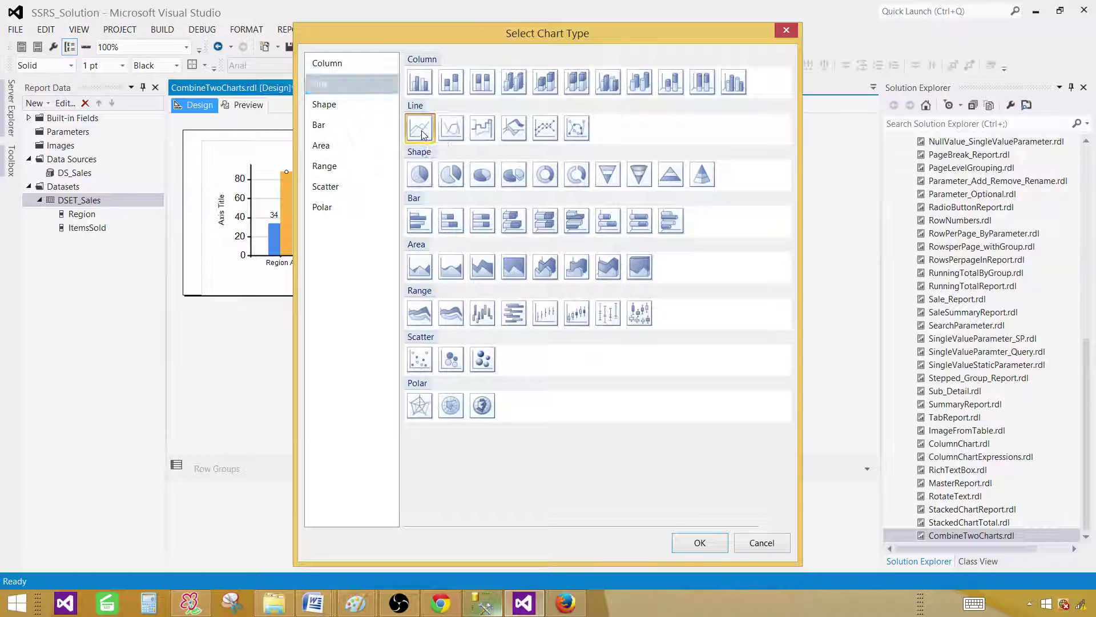
{"action": "left_click", "coordinate": [700, 543]}
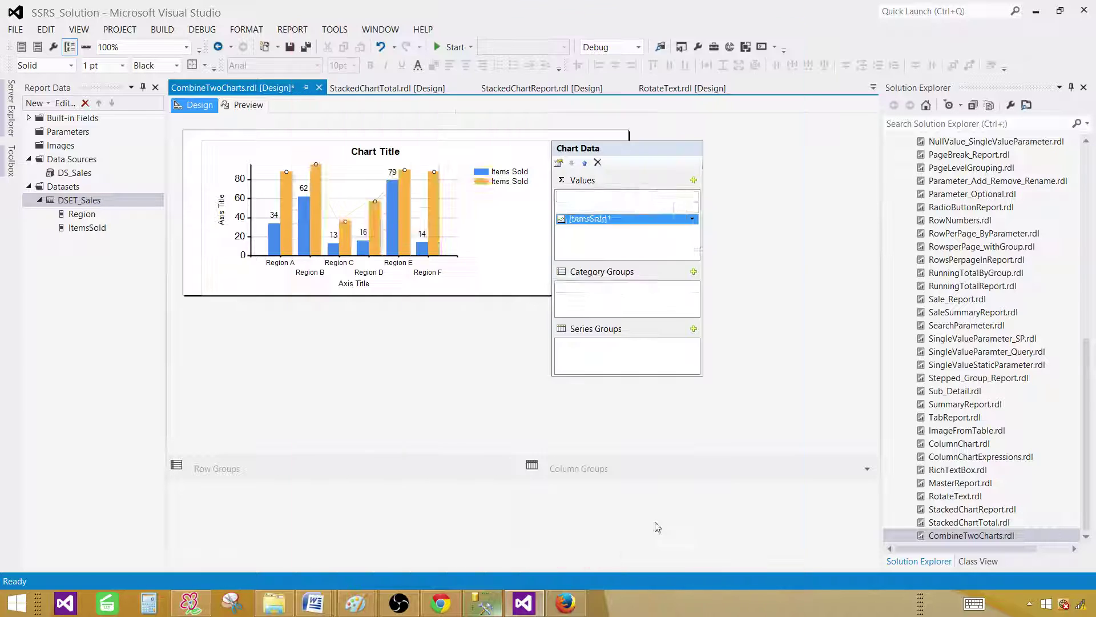
{"action": "left_click", "coordinate": [250, 105]}
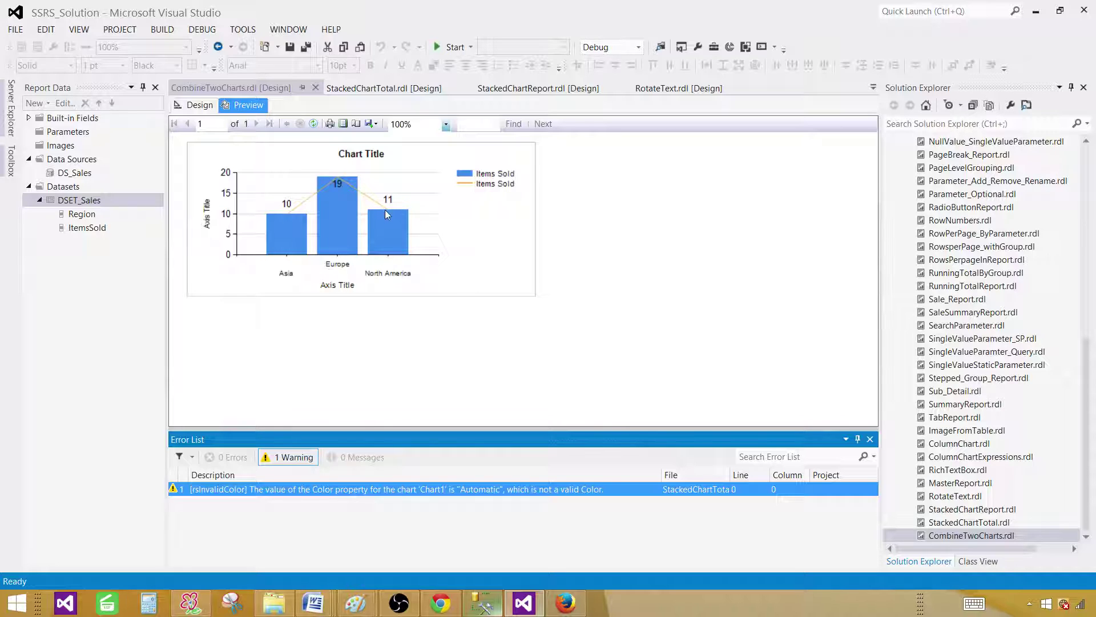
{"action": "left_click", "coordinate": [199, 105]}
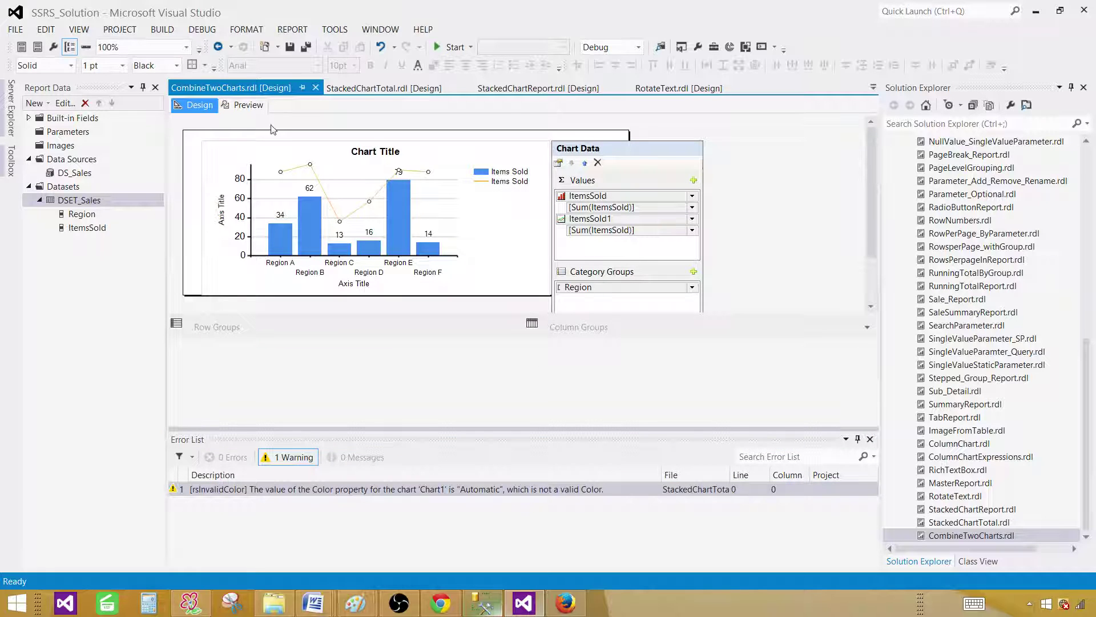
- Switch the ItemsSold1 line series to the Smooth Line with Markers chart type
{"action": "left_click", "coordinate": [615, 228]}
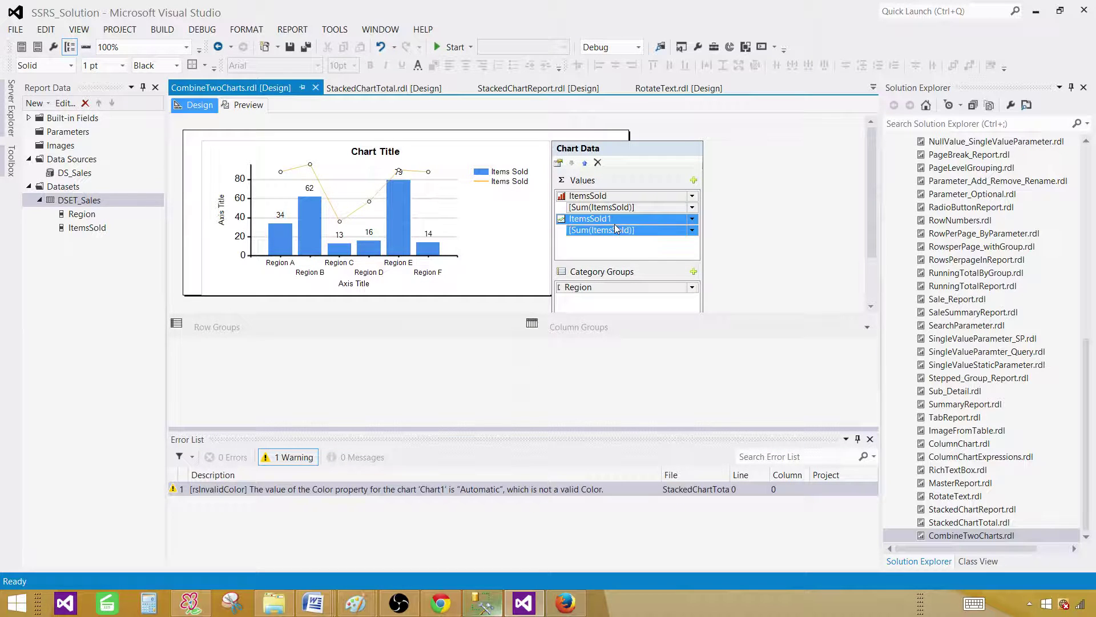
{"action": "right_click", "coordinate": [615, 225]}
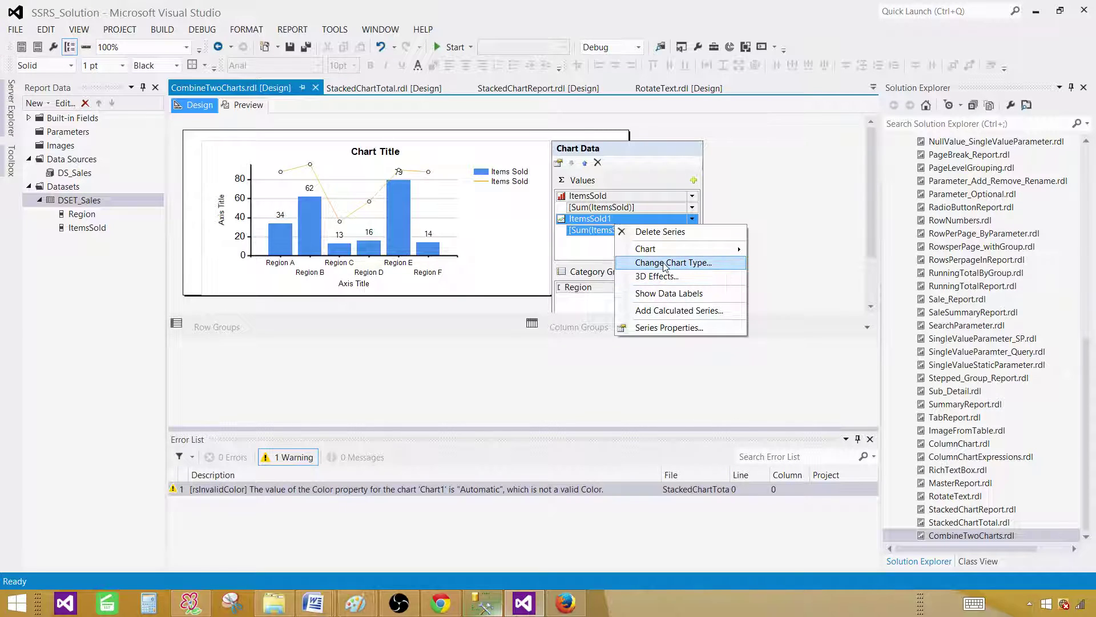
{"action": "right_click", "coordinate": [594, 225]}
{"action": "right_click", "coordinate": [605, 225]}
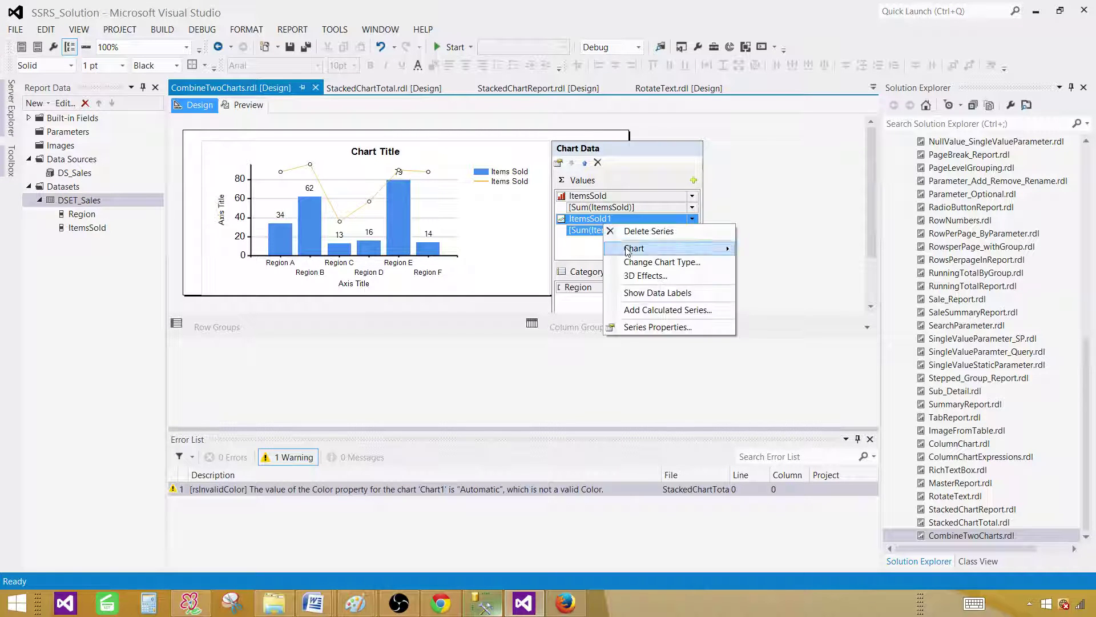
{"action": "left_click", "coordinate": [663, 263]}
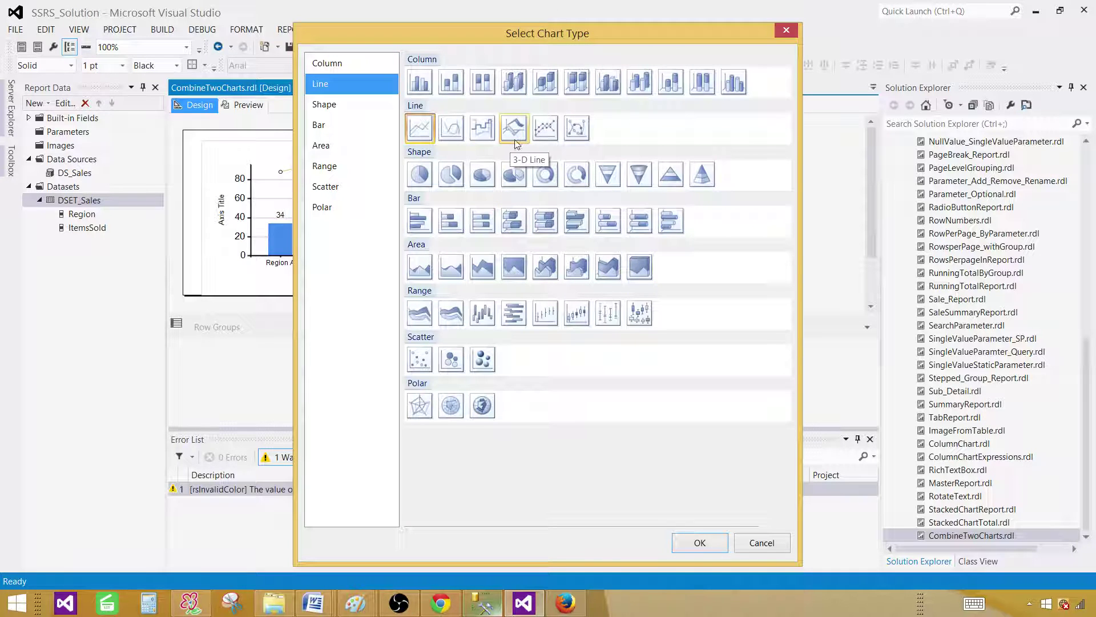
{"action": "left_click", "coordinate": [575, 130]}
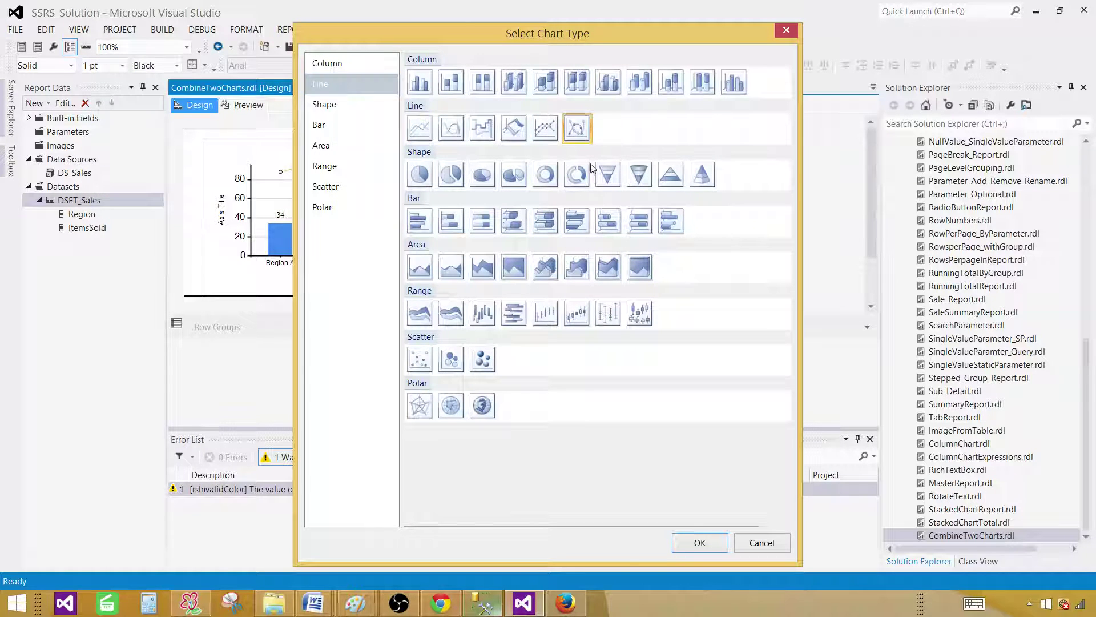
{"action": "left_click", "coordinate": [700, 542]}
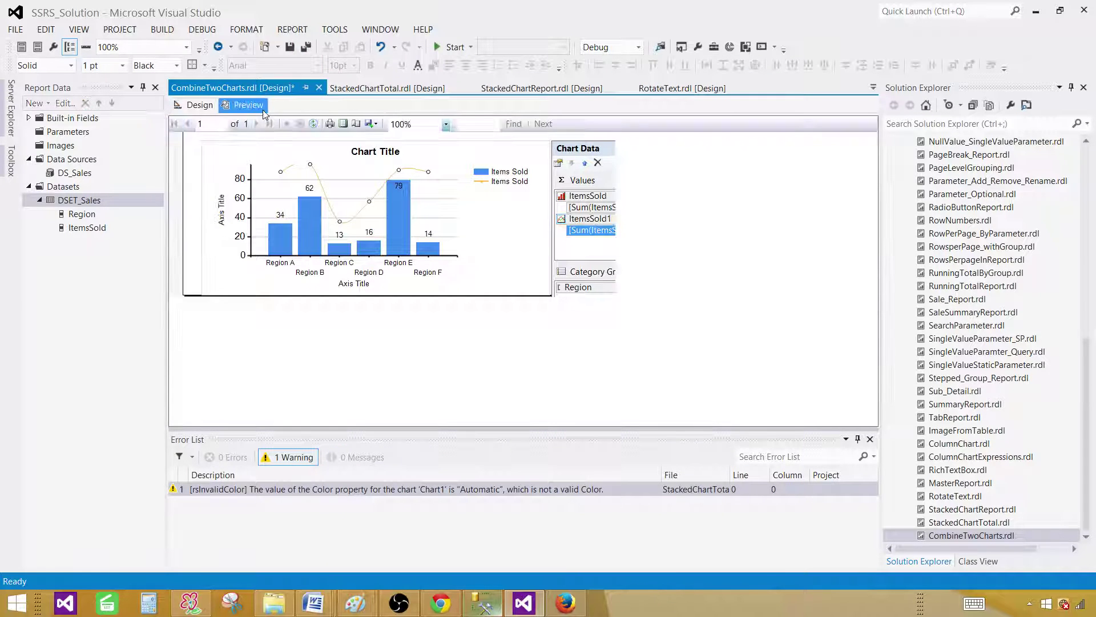
- Preview CombineTwoCharts, showing labelled columns 10, 19, 11 with the smooth marked line
{"action": "left_click", "coordinate": [257, 106]}
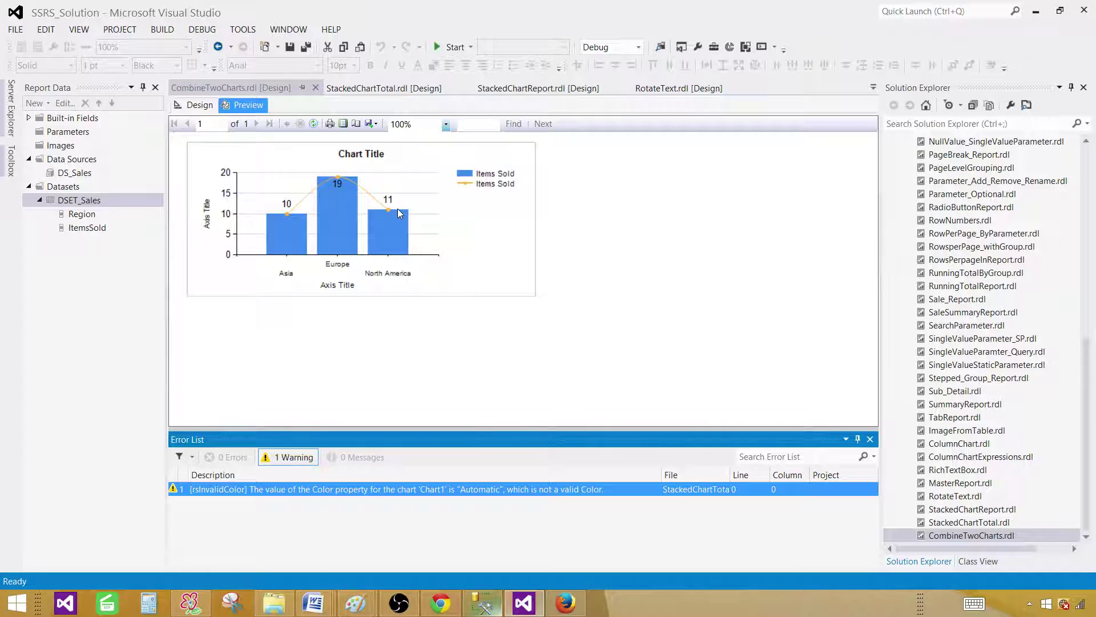
{"action": "left_click", "coordinate": [723, 613]}
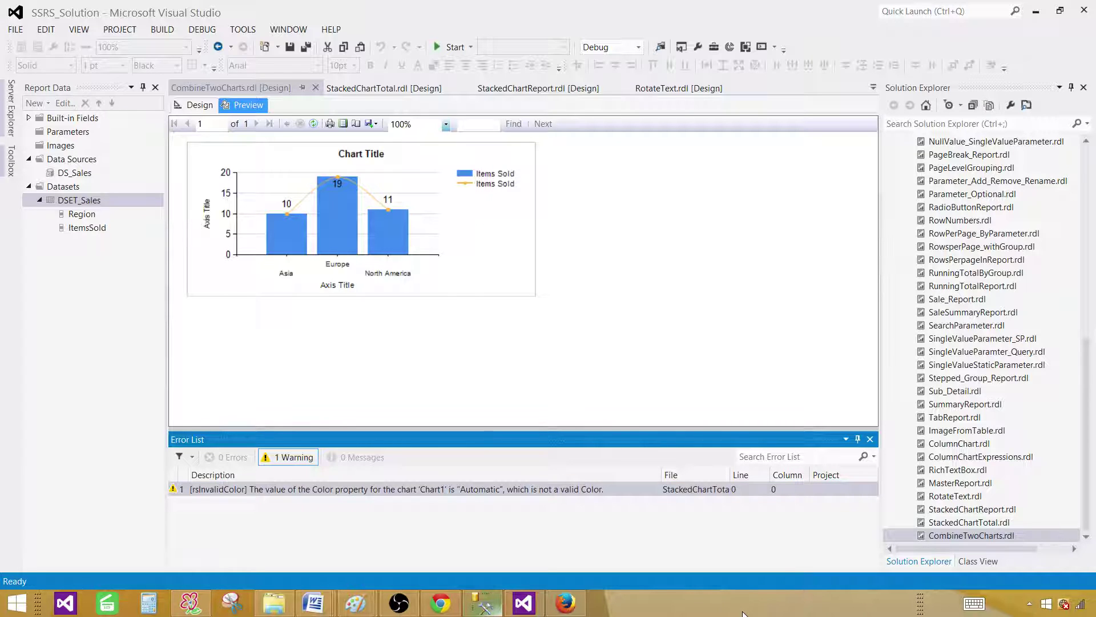